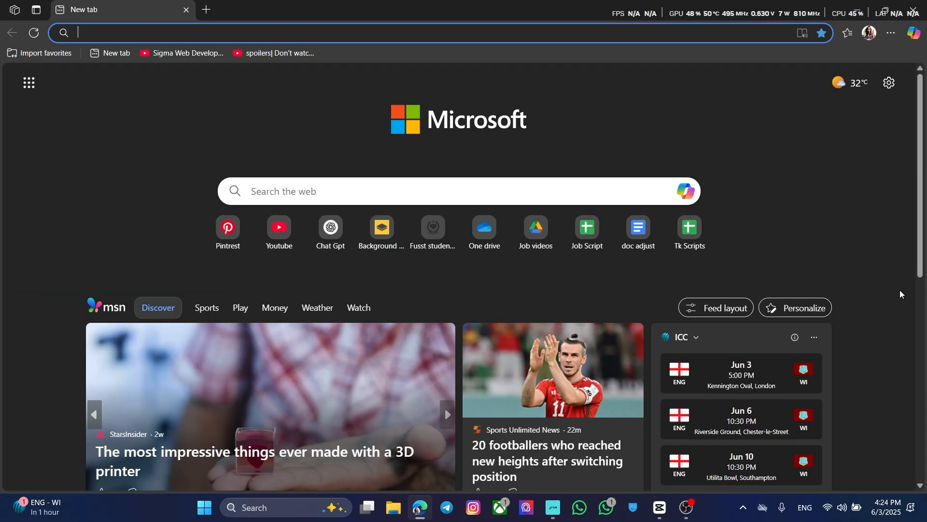
Step: Search the web for the Windows 10 ISO and open Microsoft's Download Windows 10 Disc Image (ISO File) result
type("down")
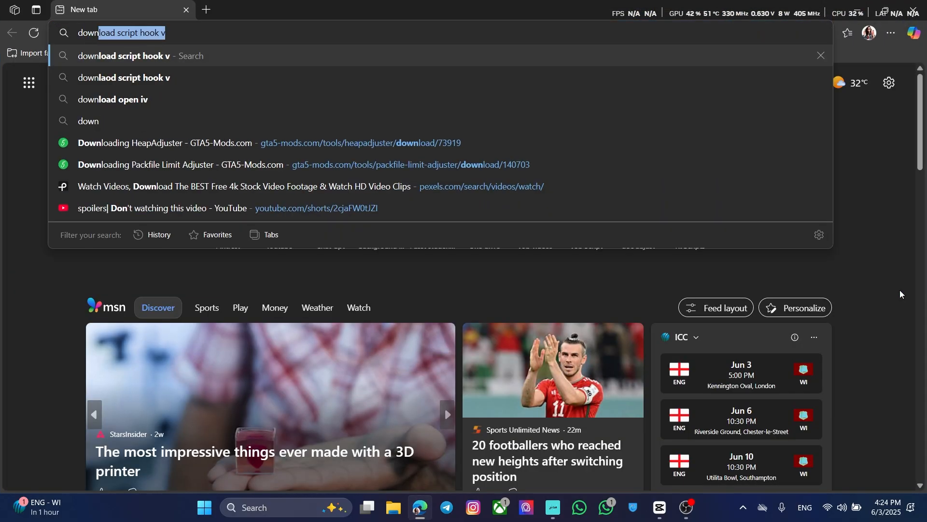
type("laod windows 10 iso")
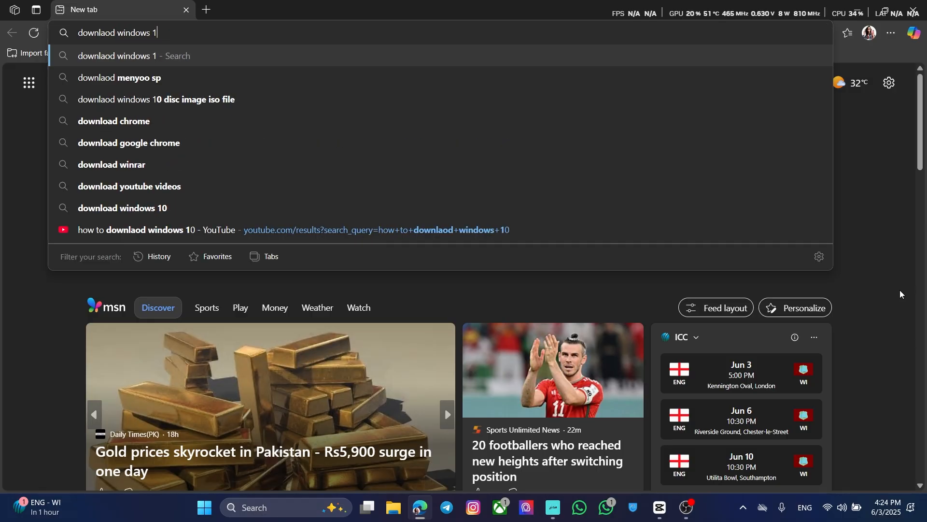
key("Return")
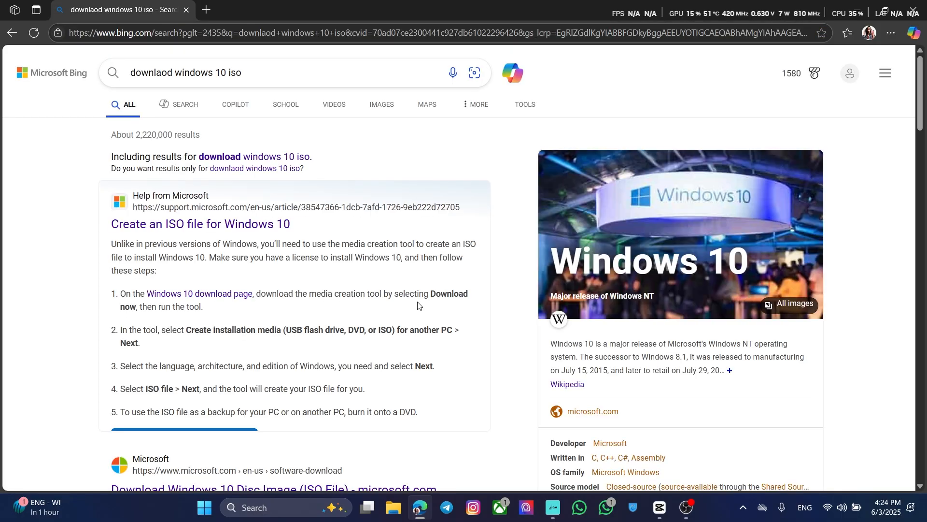
scroll(217, 220, "down", 4)
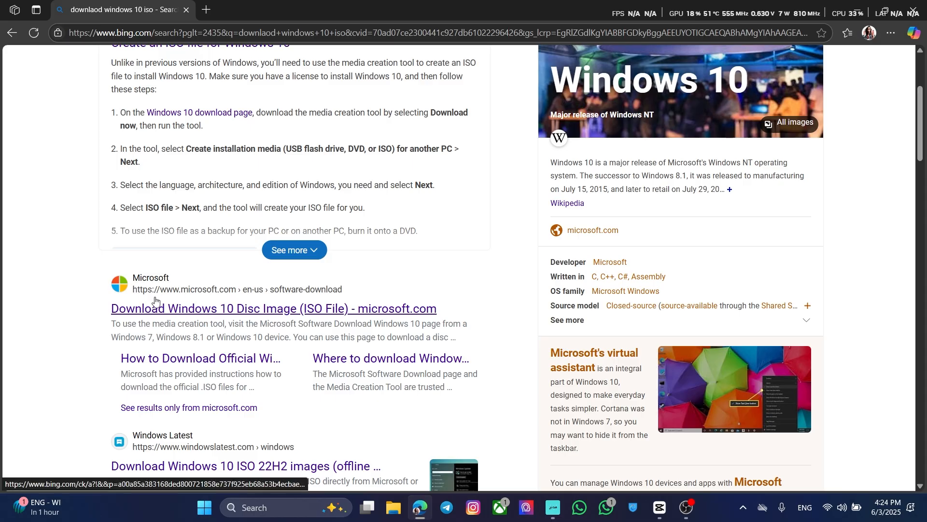
left_click(173, 305)
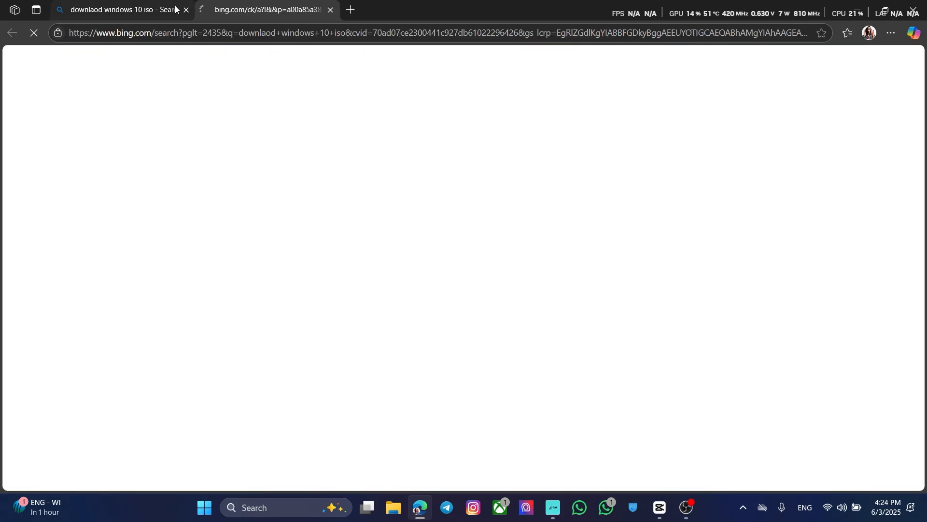
Step: Inspect the Download Windows 10 page with iPhone 12 Pro device emulation on and reload it
scroll(286, 224, "down", 5)
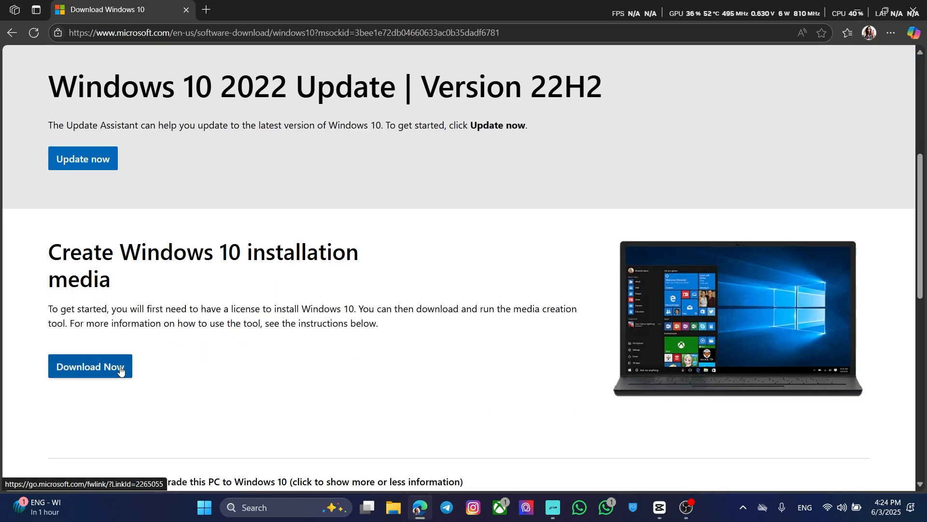
scroll(200, 314, "down", 6)
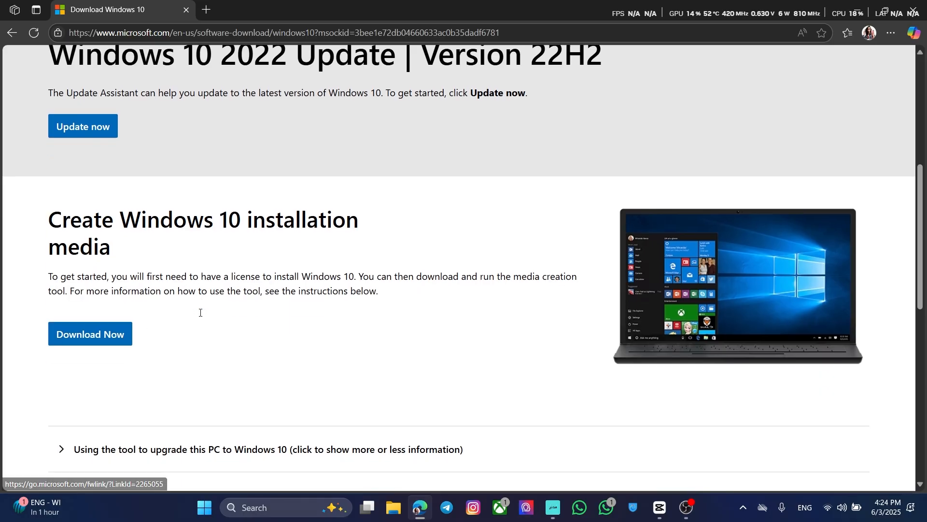
scroll(201, 314, "up", 7)
scroll(200, 315, "up", 5)
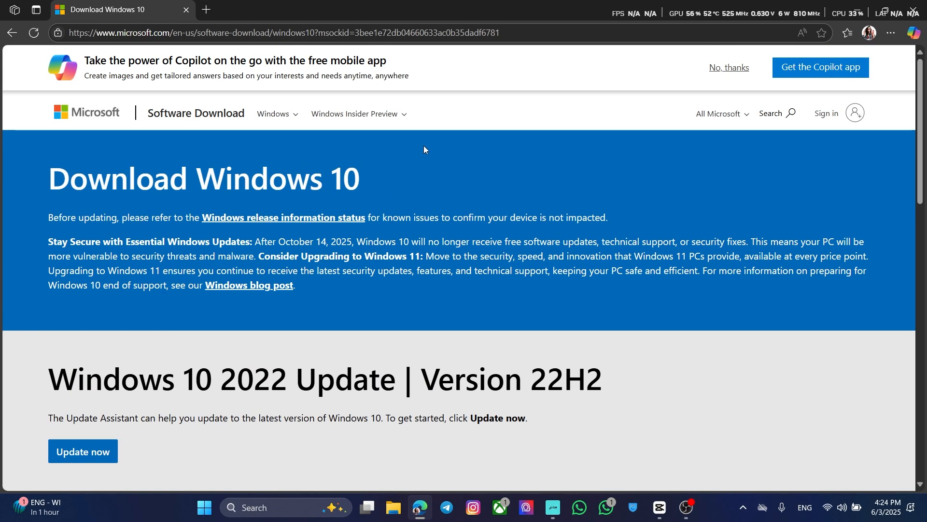
right_click(430, 184)
left_click(453, 471)
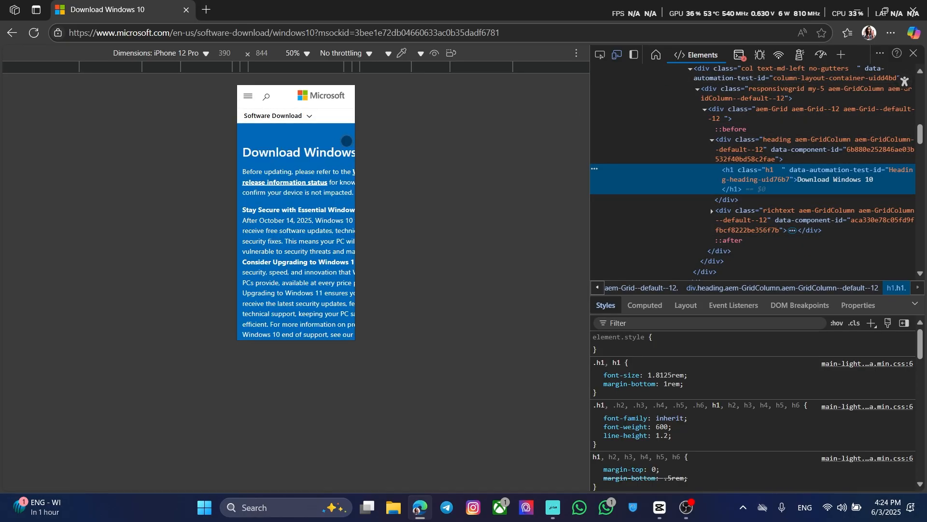
left_click(616, 57)
left_click(621, 58)
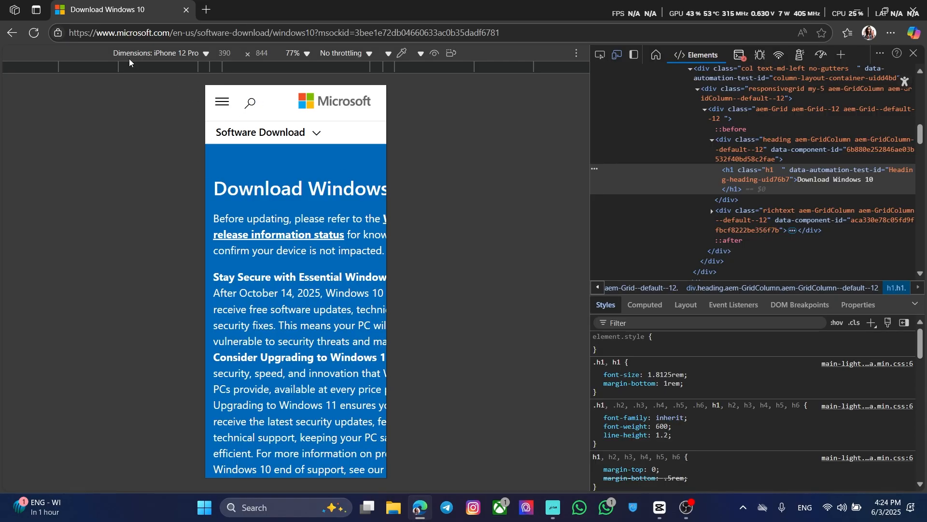
left_click(34, 33)
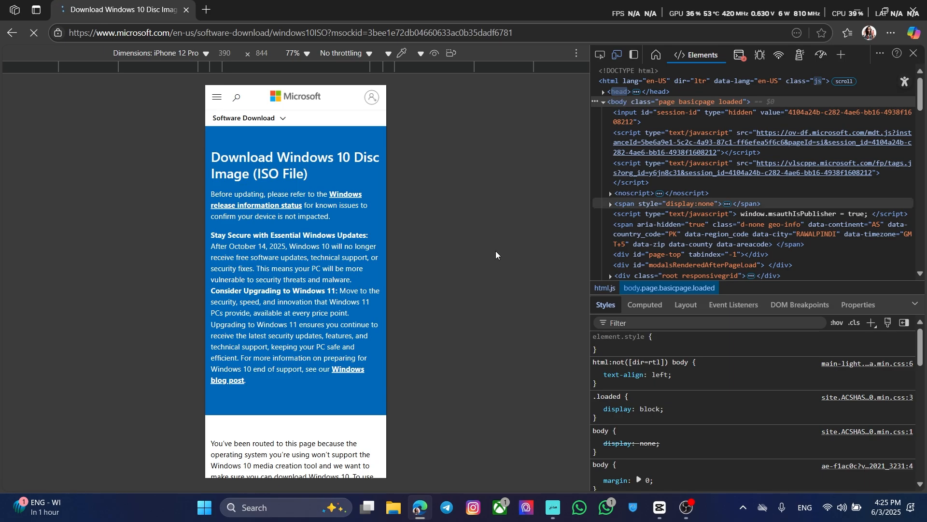
Step: Close the developer tools and confirm Windows 10 (multi-edition ISO) as the edition
left_click(913, 53)
scroll(535, 199, "down", 1)
scroll(535, 201, "down", 5)
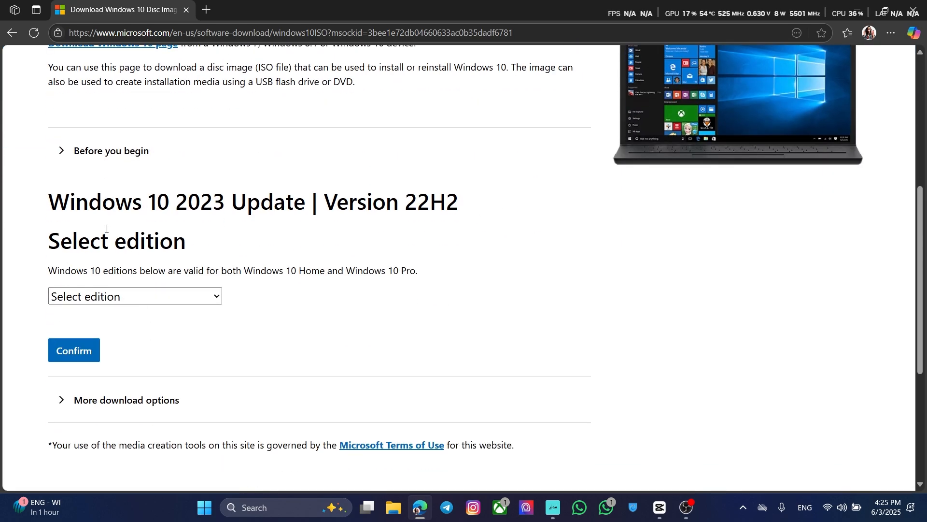
left_click(93, 299)
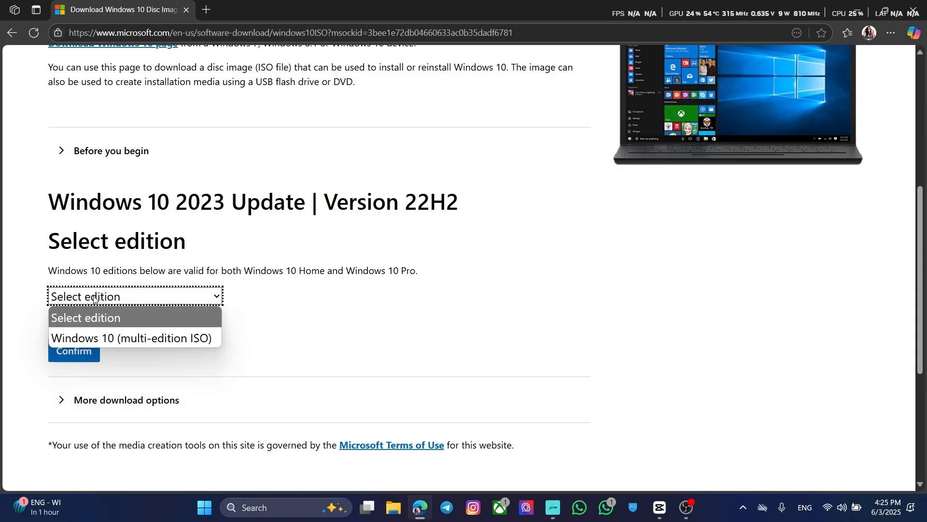
left_click(103, 338)
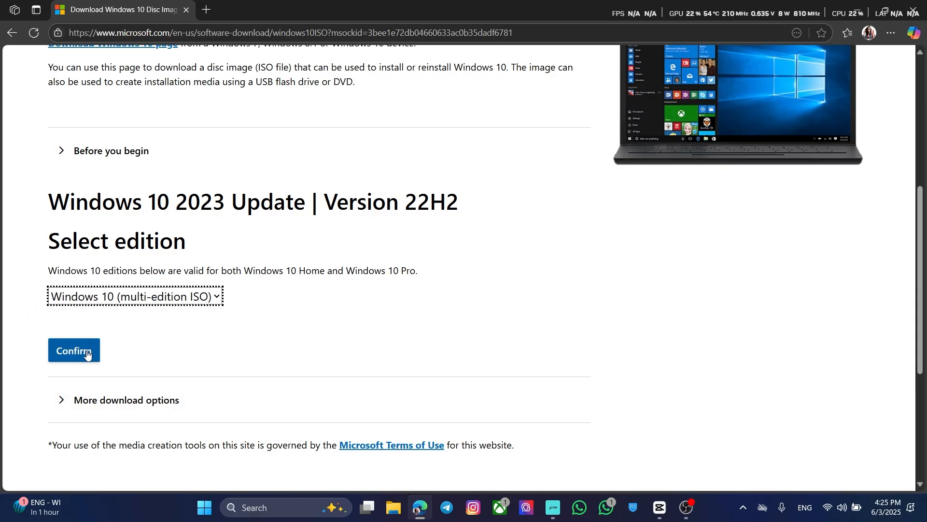
left_click(85, 352)
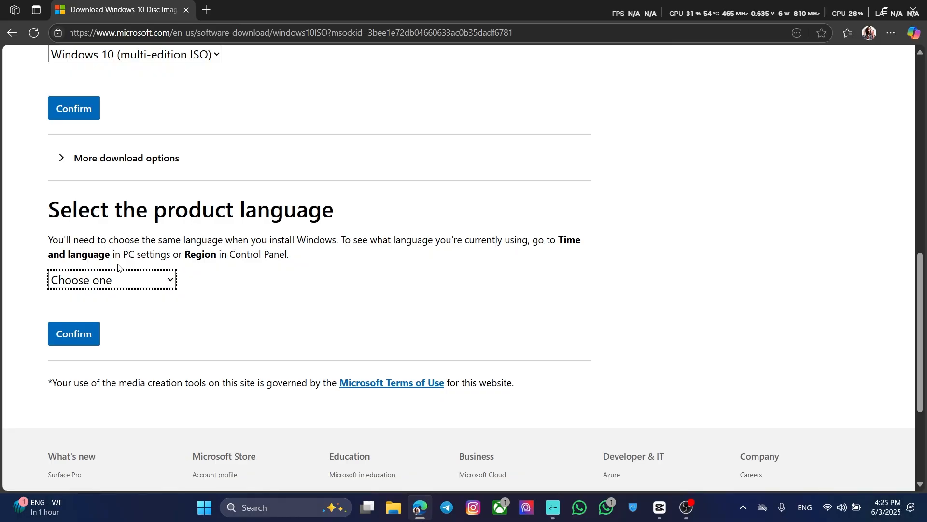
Step: Choose English (United States) as the product language and confirm it
left_click(112, 281)
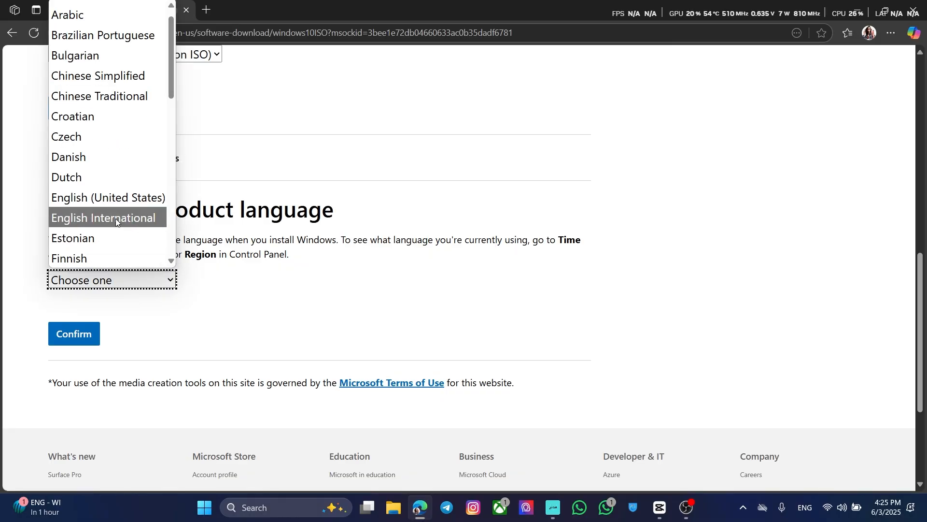
left_click(110, 193)
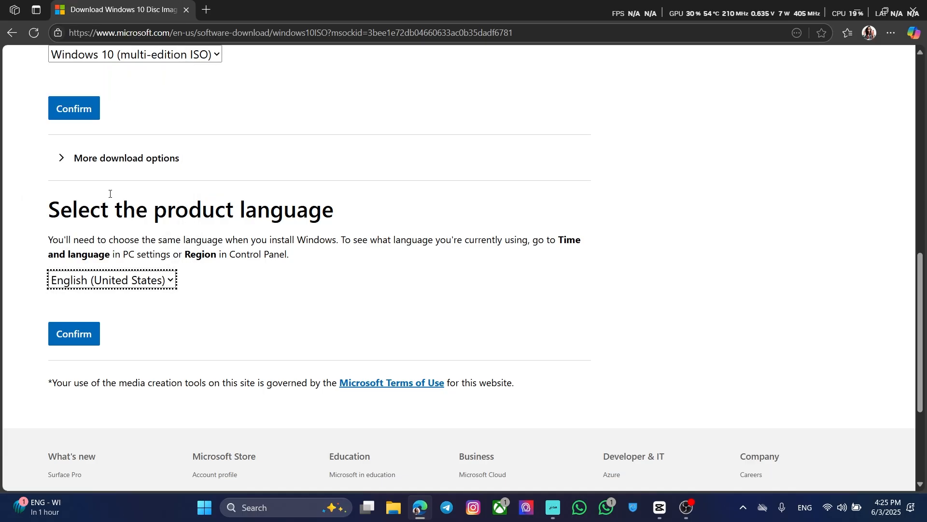
scroll(149, 284, "up", 3)
scroll(149, 283, "down", 2)
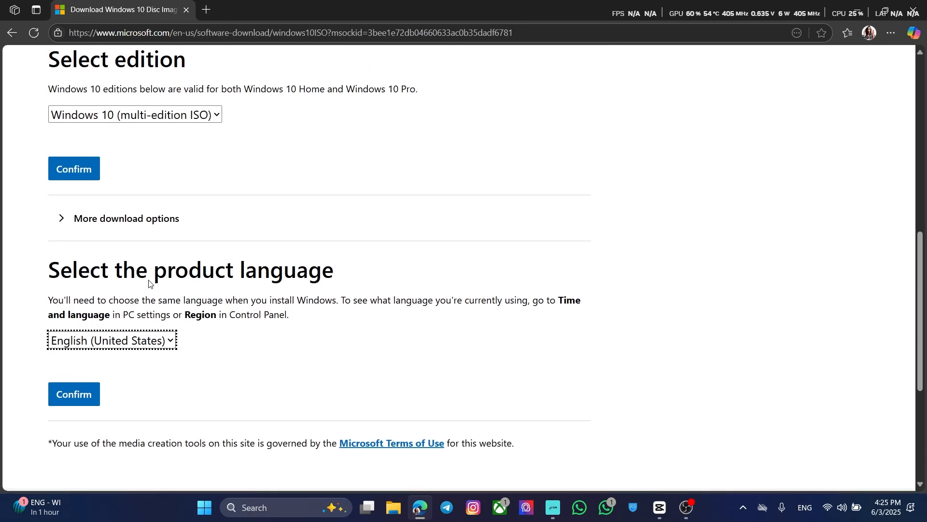
left_click(61, 397)
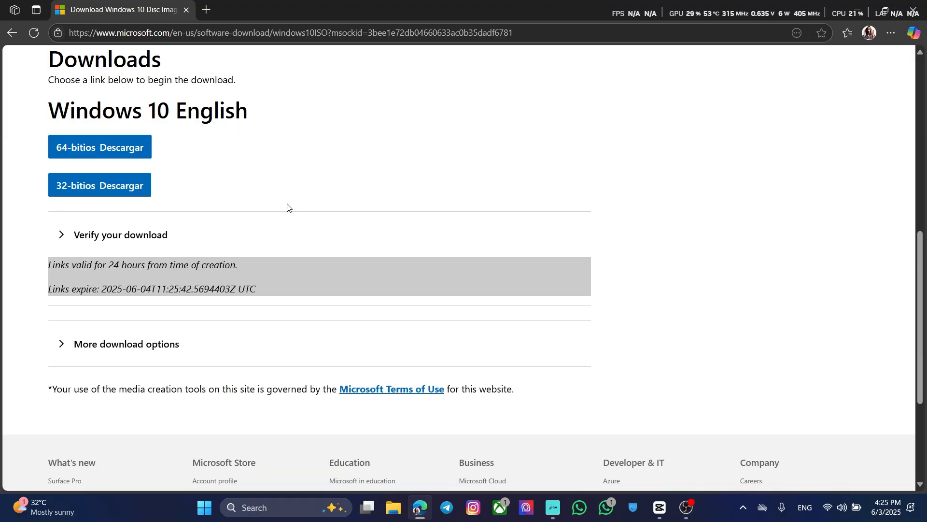
Step: Start downloading the 64-bit Windows 10 English ISO and cancel the download
scroll(234, 132, "up", 1)
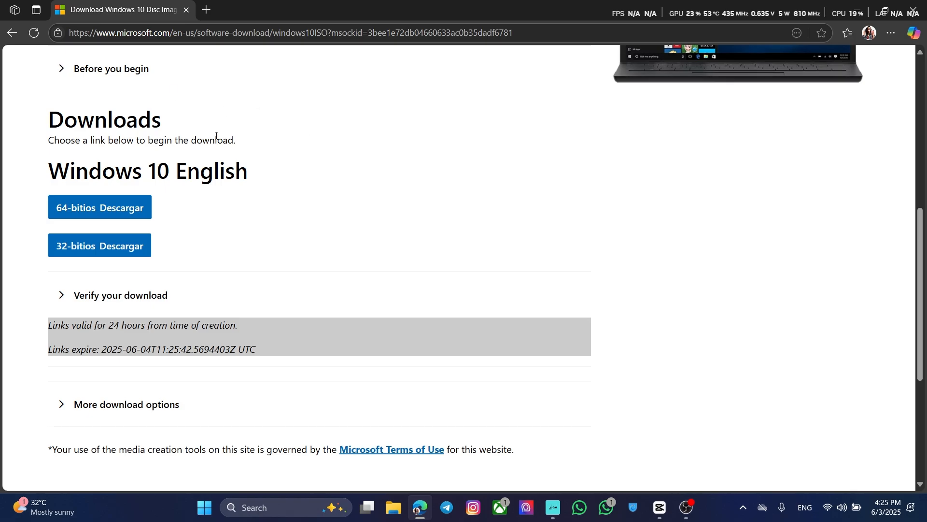
scroll(184, 162, "up", 2)
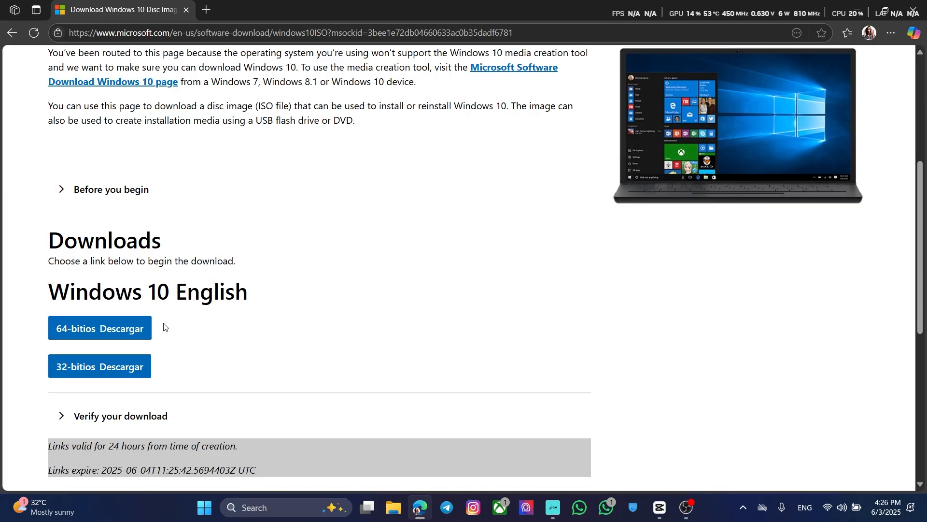
left_click(94, 321)
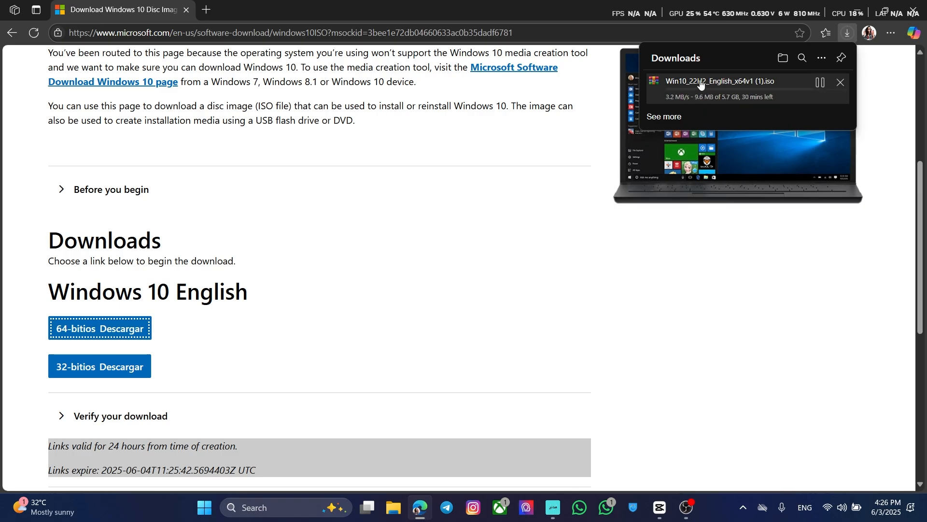
left_click(843, 85)
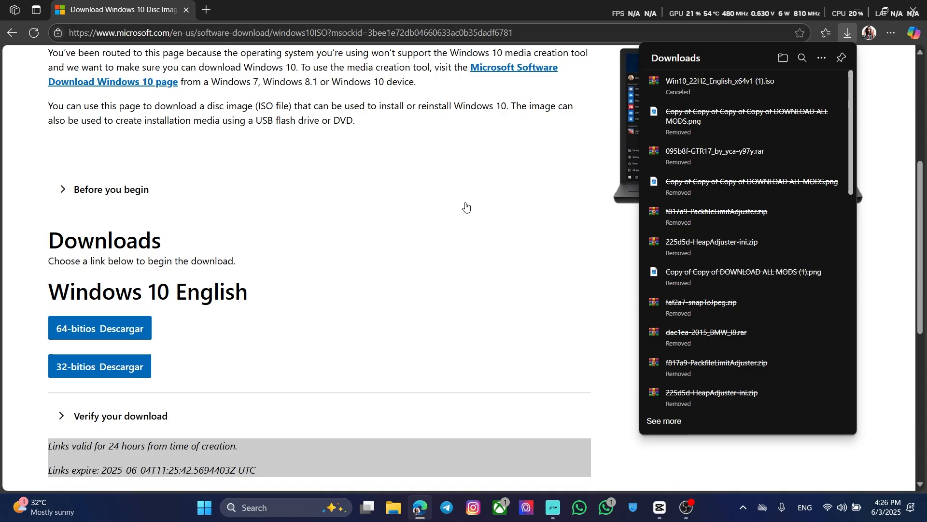
left_click(466, 207)
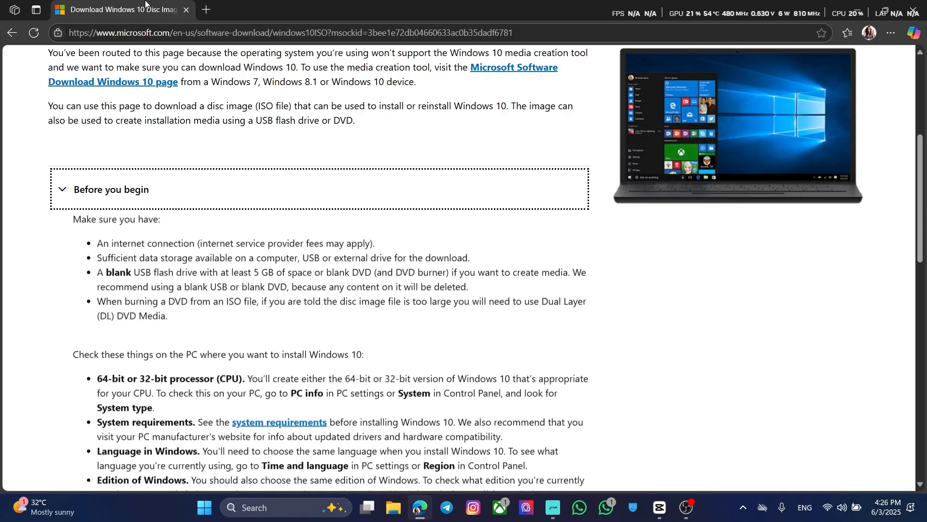
Step: Search for rufus in a new tab, open the rufus.ie site and close the search results tab
left_click(207, 11)
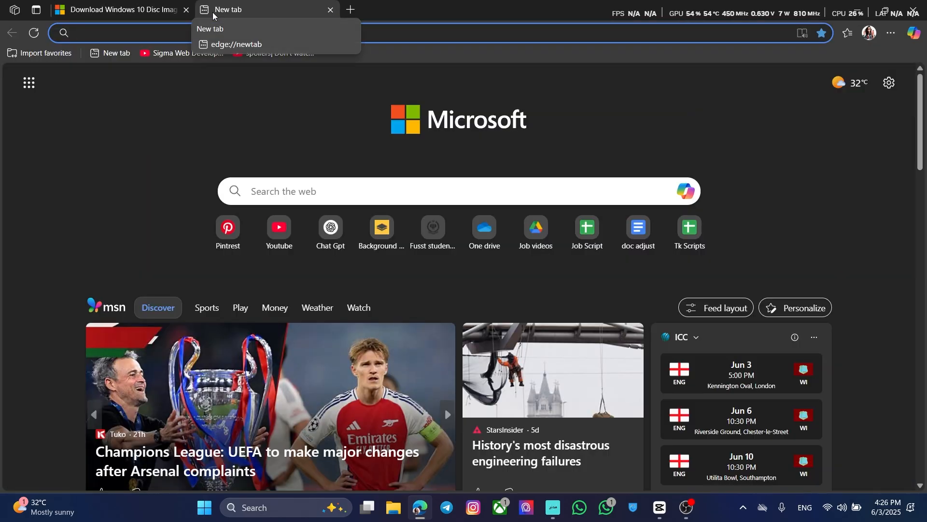
type("rufus")
key("Return")
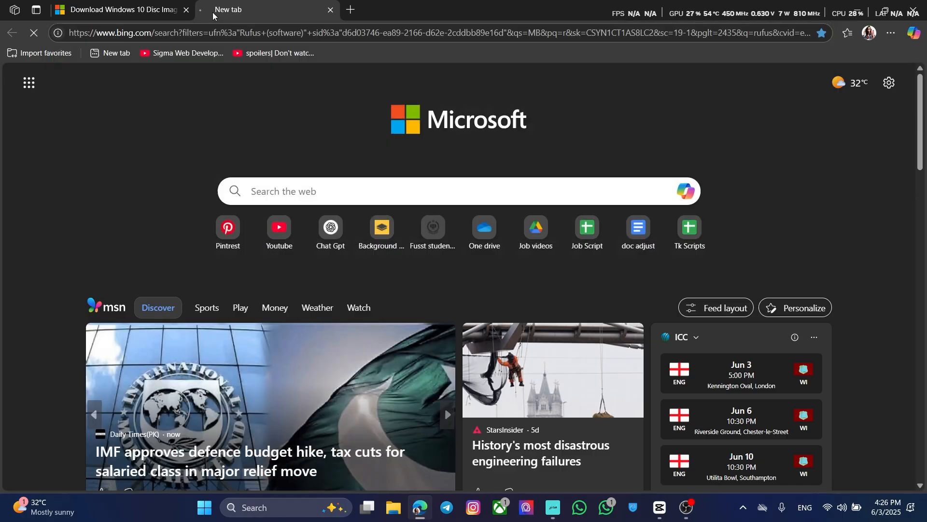
left_click(299, 261)
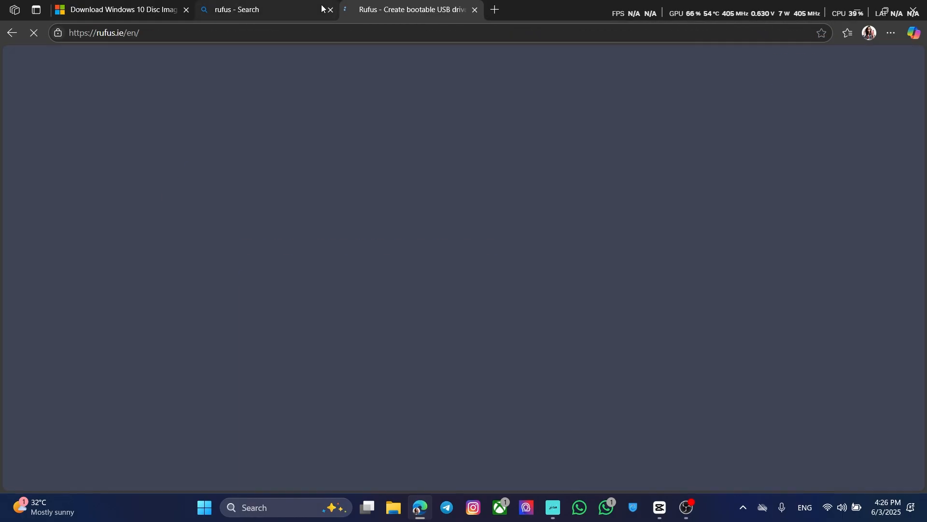
left_click(330, 9)
Step: Download the standard Windows x64 rufus-4.7.exe and run it, declining the online update check
scroll(393, 124, "down", 10)
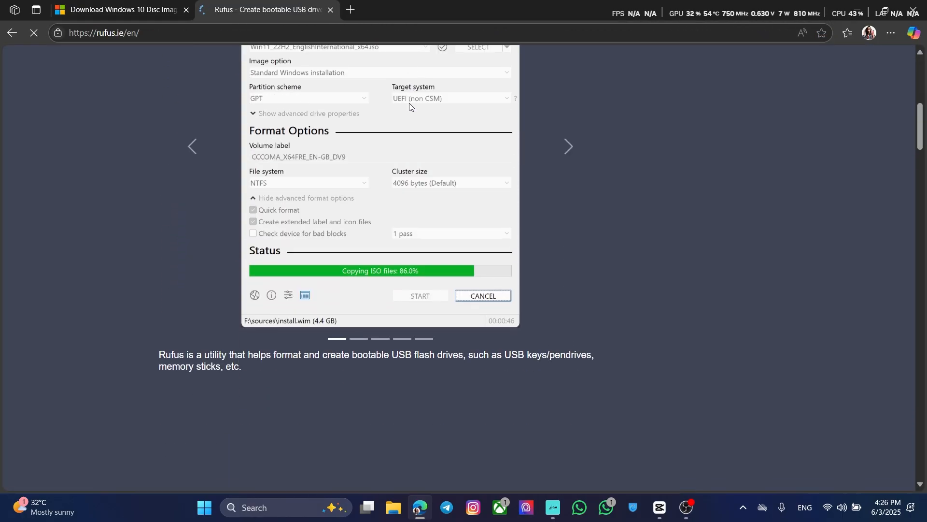
scroll(503, 124, "down", 6)
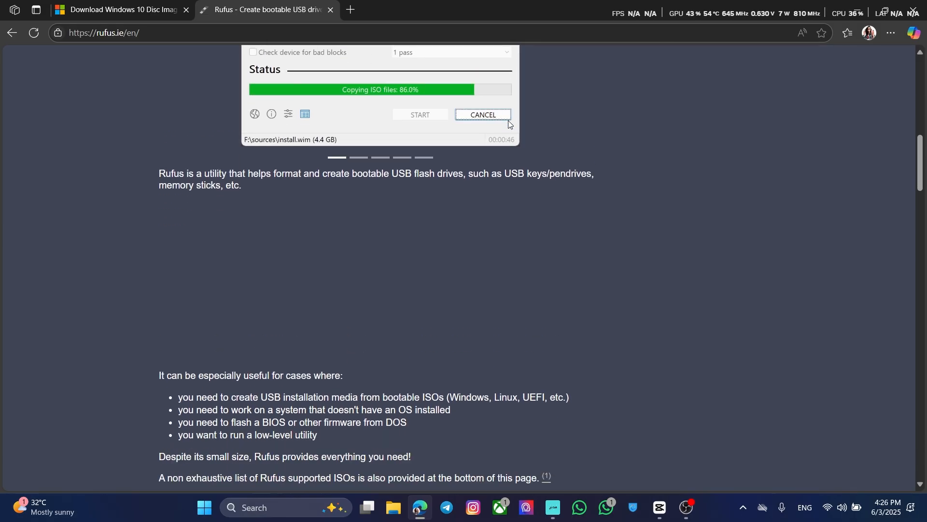
scroll(261, 300, "down", 1)
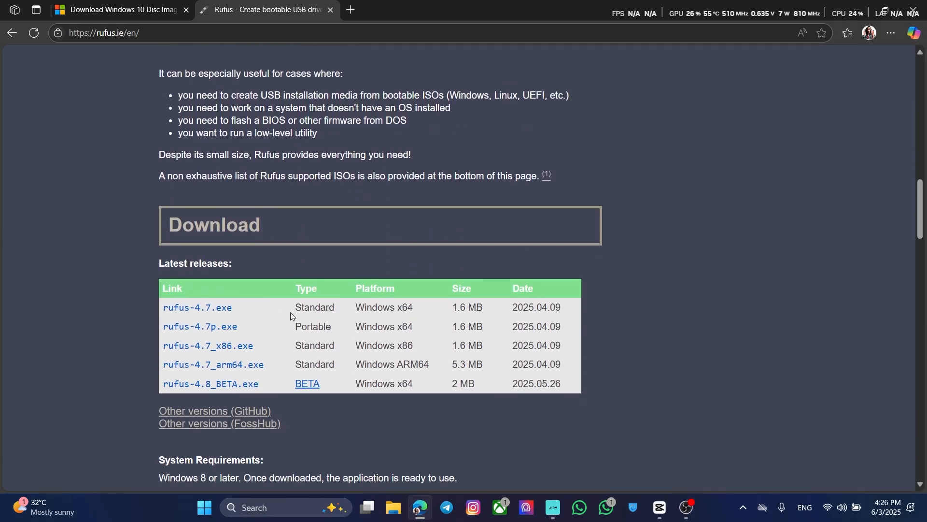
left_click(221, 313)
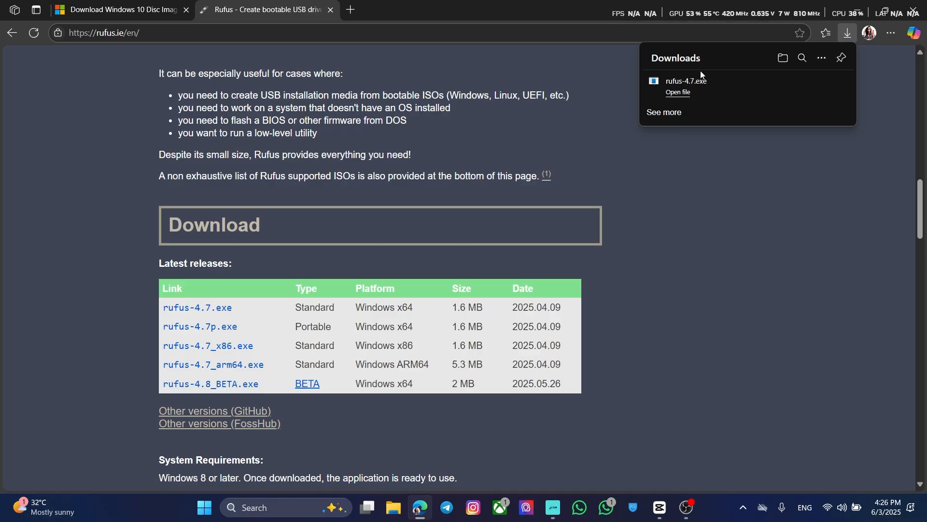
left_click(679, 92)
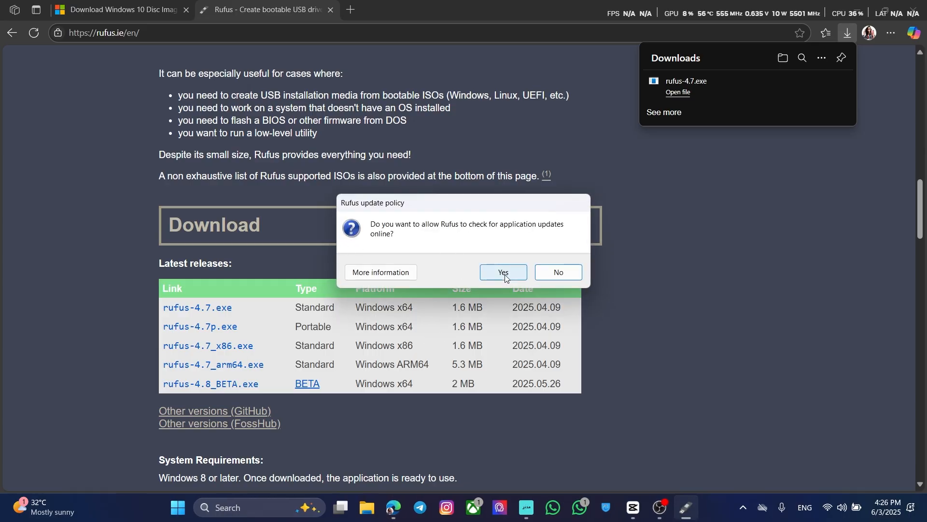
left_click(550, 273)
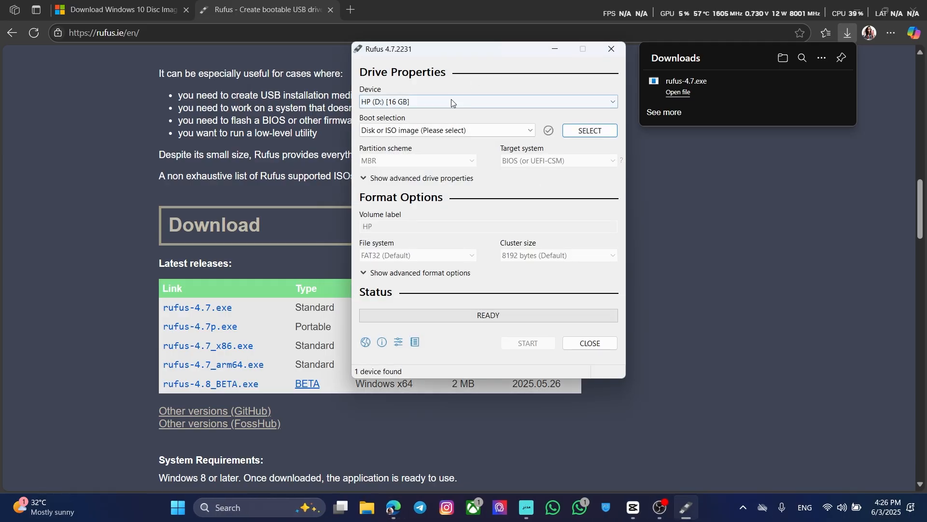
Step: Select HP (D:) [16 GB] as the device and toggle List USB Hard Drives in the advanced drive properties
left_click(450, 99)
left_click(451, 100)
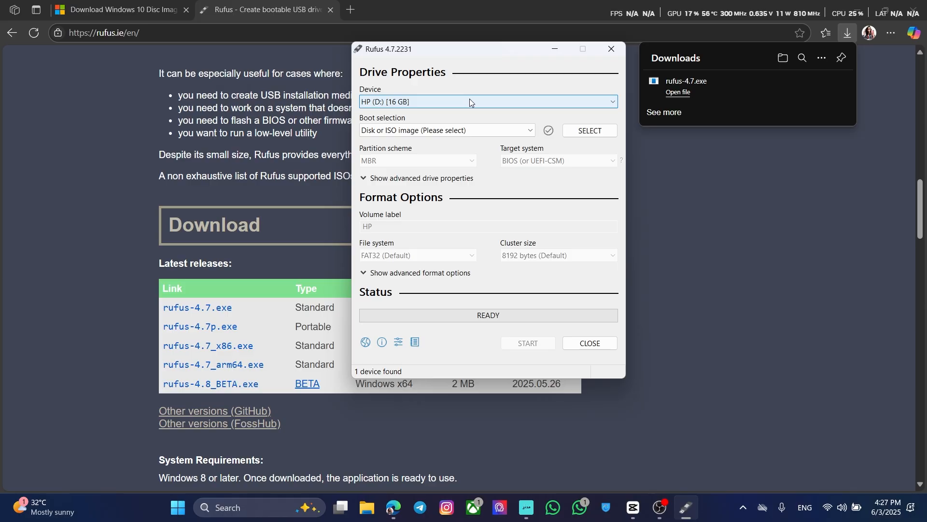
left_click(363, 179)
left_click(362, 192)
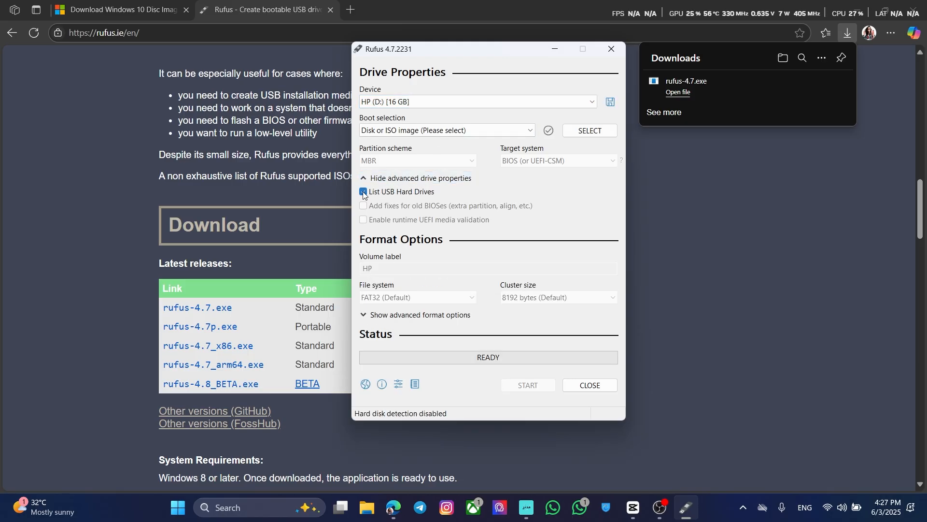
Step: Hide the advanced drive properties
left_click(364, 180)
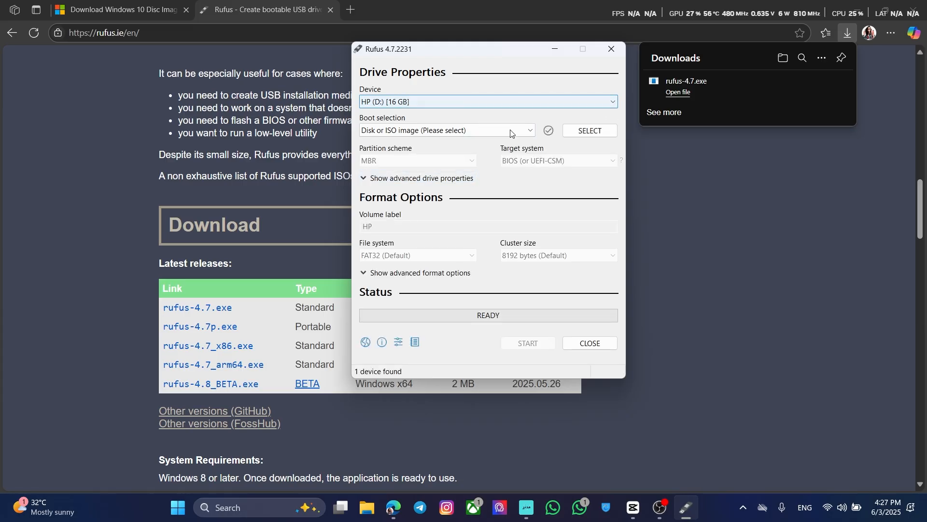
left_click(577, 130)
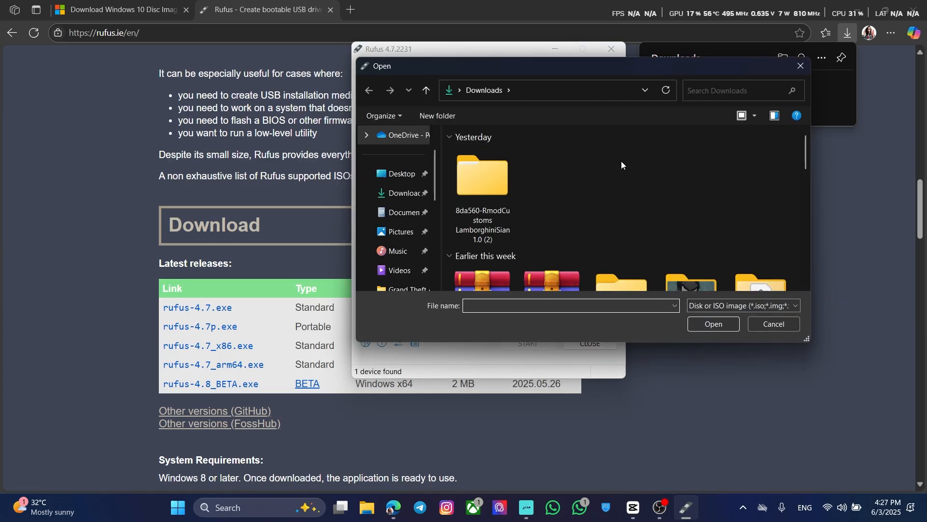
left_click(801, 66)
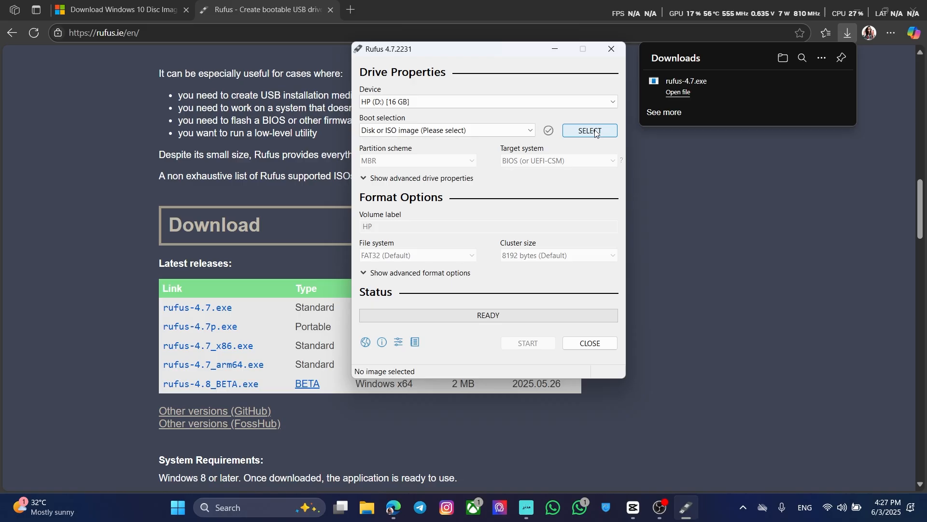
left_click(527, 131)
left_click(527, 131)
Step: Select Win10_22H2_English_x64v1.iso from the Downloads folder as the boot image
left_click(605, 133)
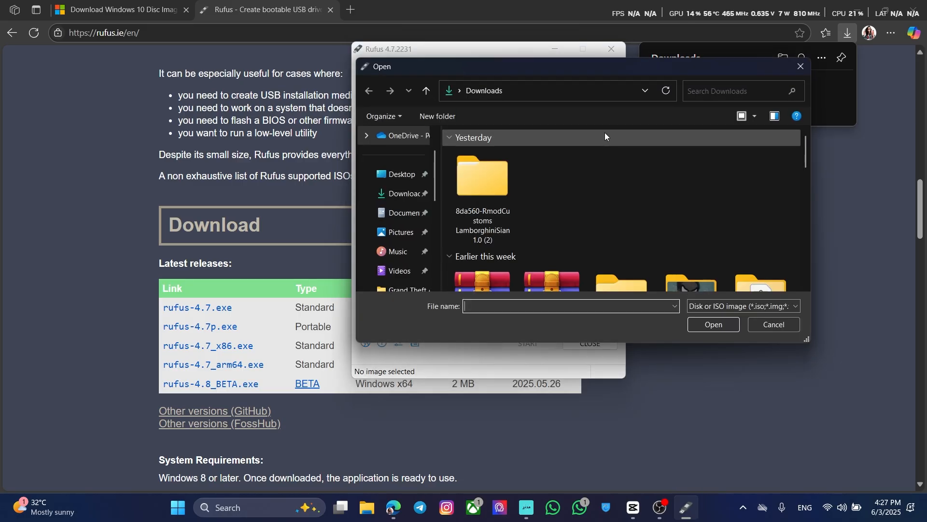
scroll(555, 225, "down", 5)
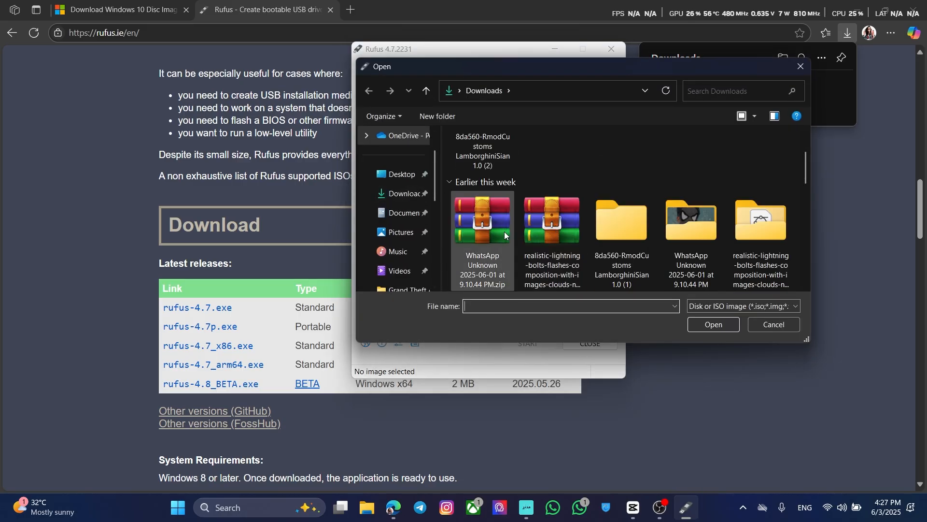
scroll(524, 200, "down", 3)
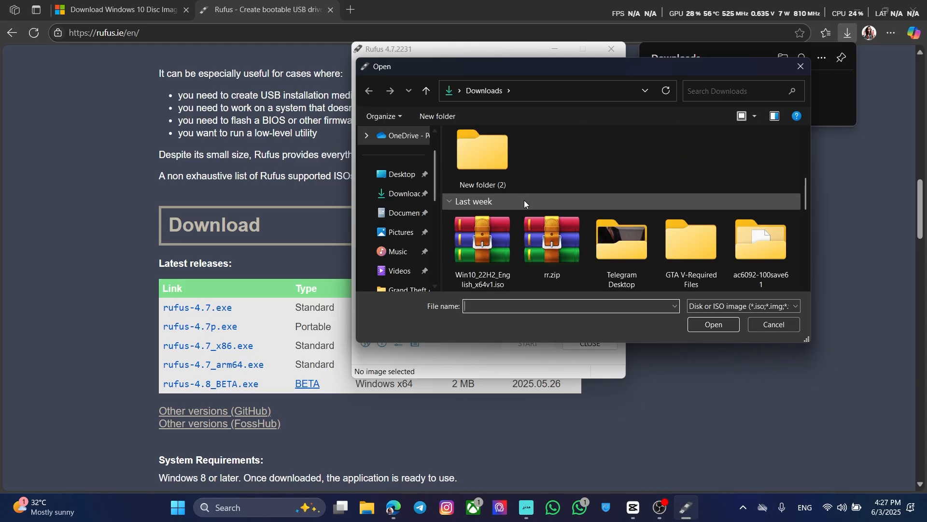
scroll(524, 200, "up", 4)
scroll(500, 193, "down", 1)
scroll(496, 165, "up", 3)
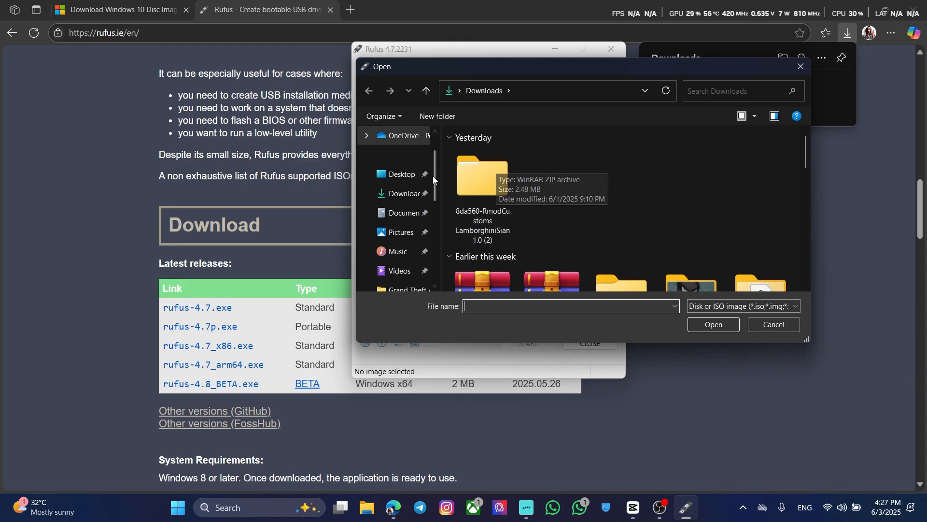
left_click(397, 193)
scroll(533, 188, "down", 3)
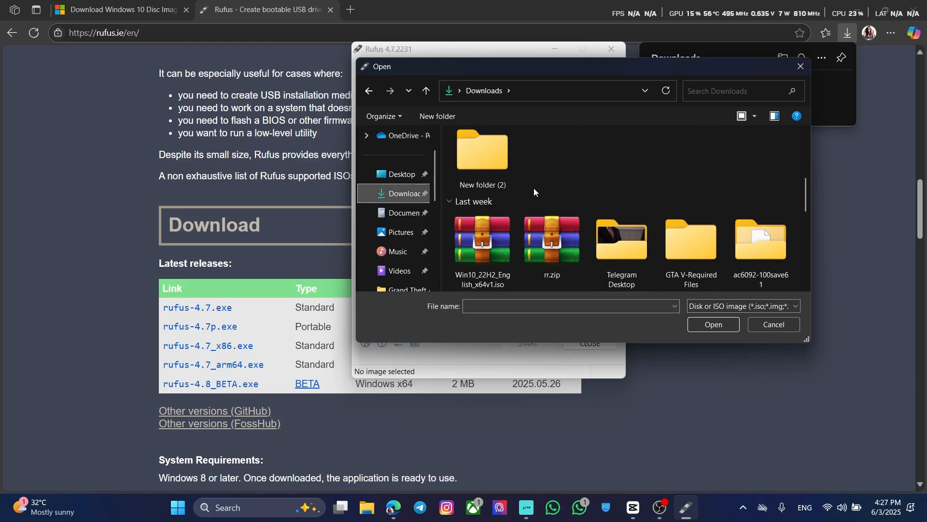
left_click(500, 231)
double_click(499, 230)
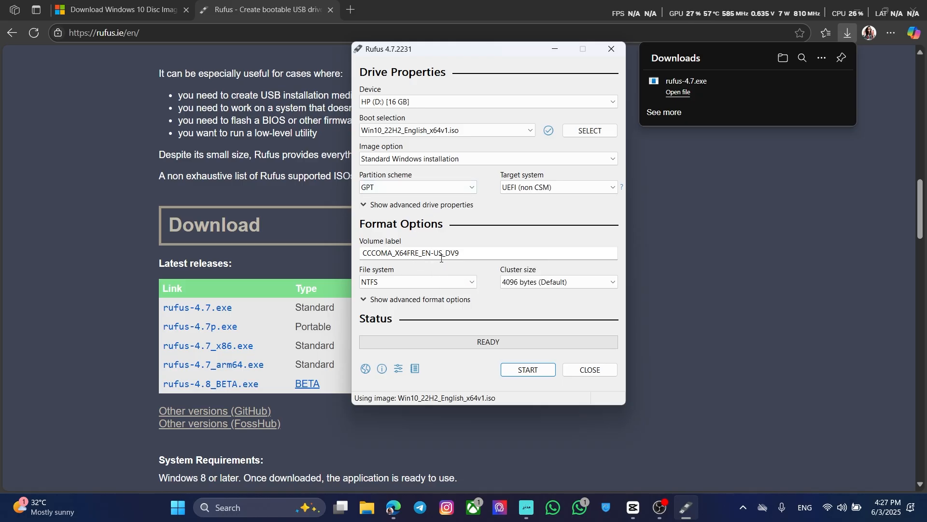
Step: Set the volume label to Windows 10
left_click(450, 255)
key("ctrl+a")
type("Wi")
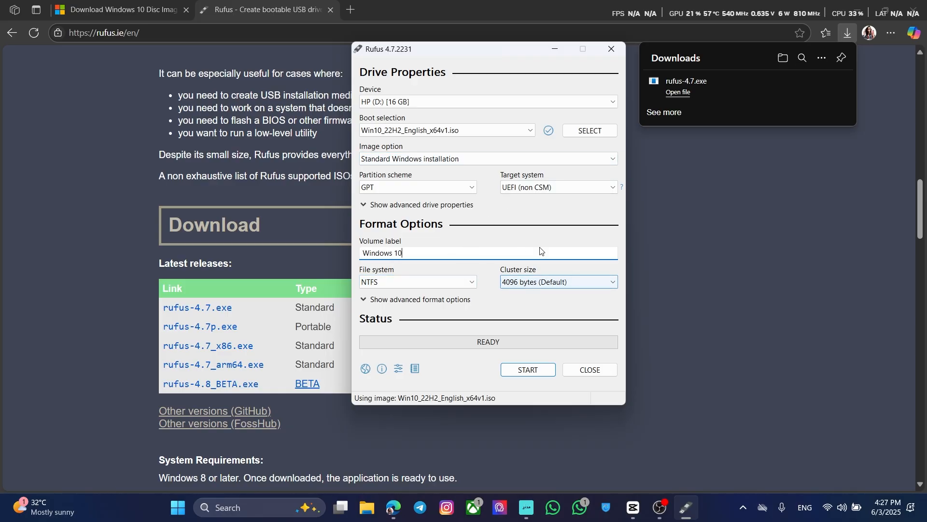
Step: Look at the available partition scheme options without changing the selection
left_click(387, 188)
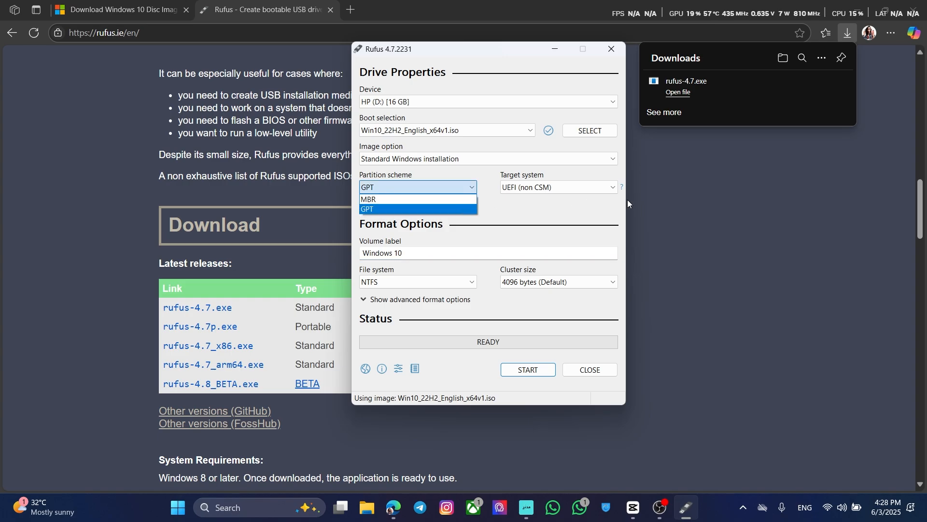
left_click(628, 218)
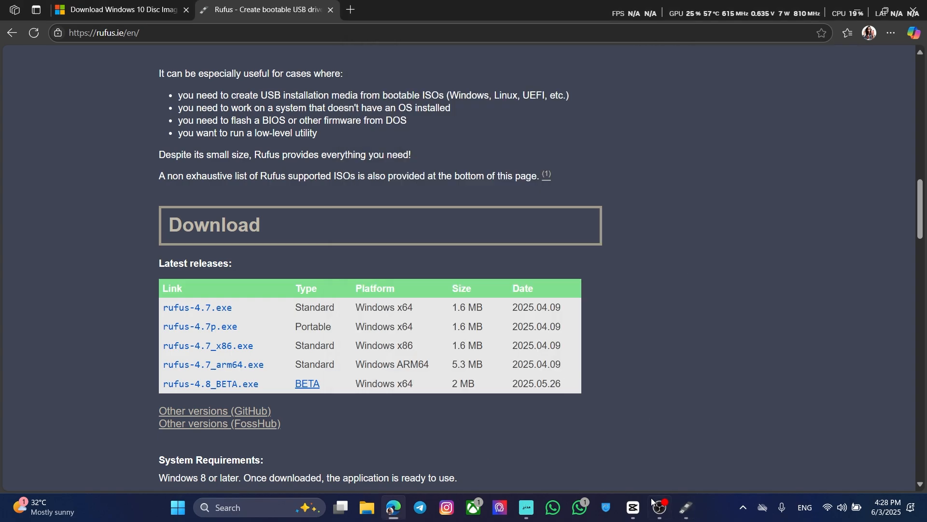
left_click(695, 504)
left_click(392, 188)
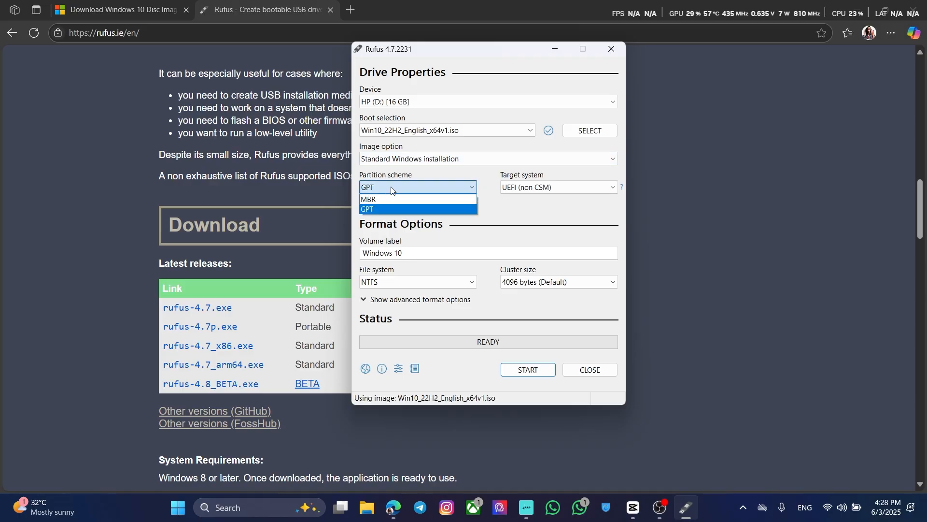
left_click(410, 188)
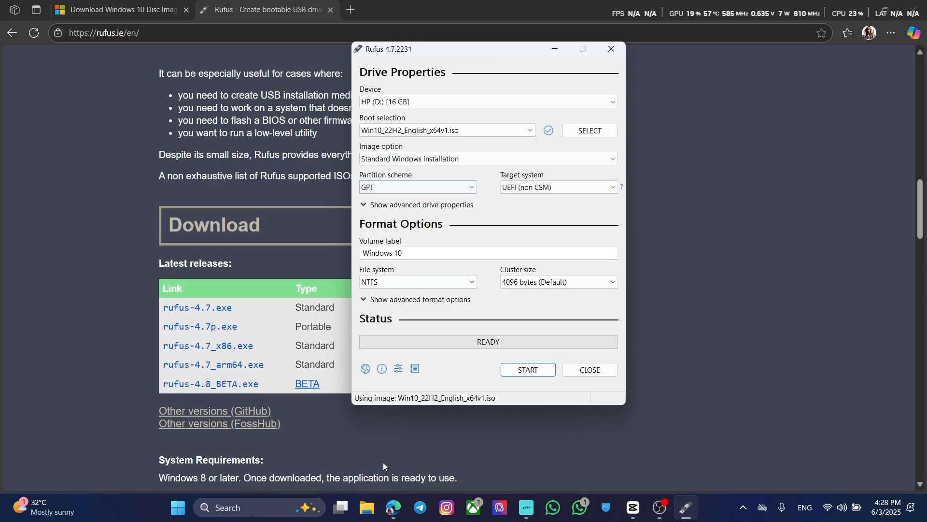
left_click(366, 507)
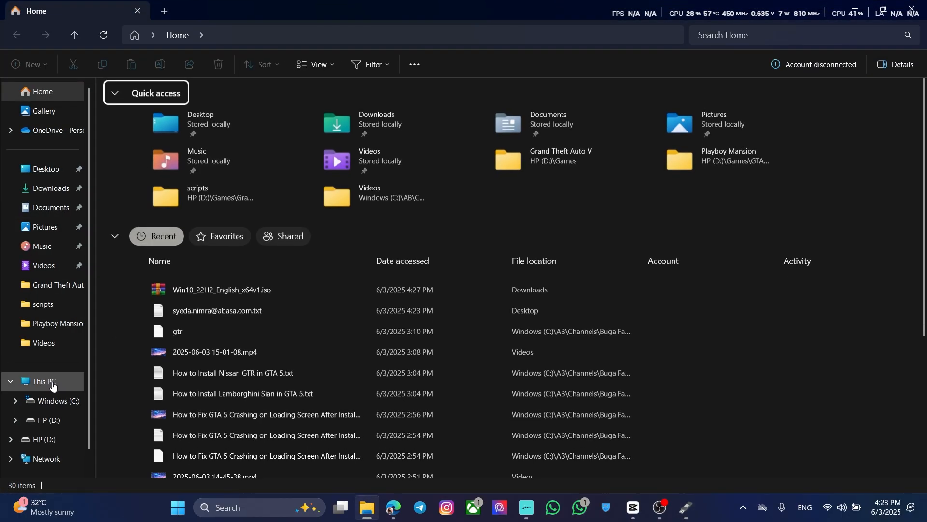
left_click(60, 382)
right_click(49, 385)
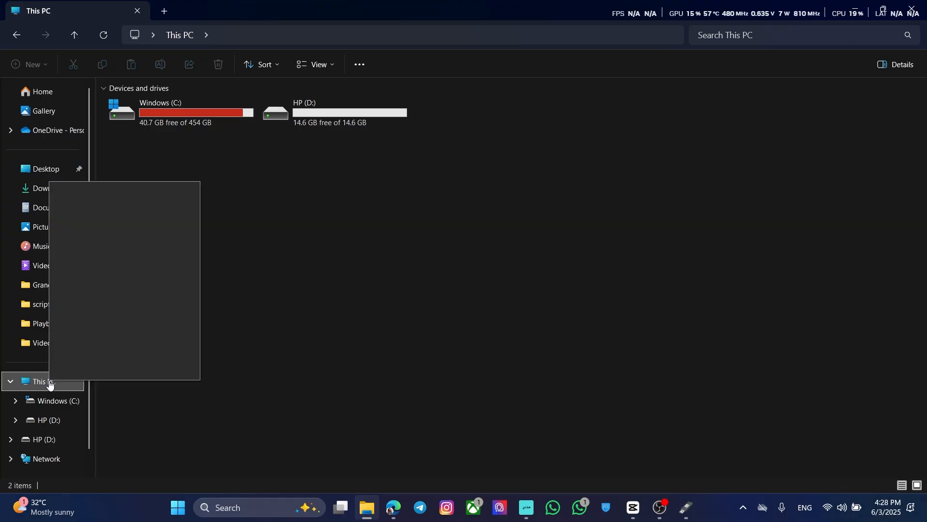
left_click(49, 385)
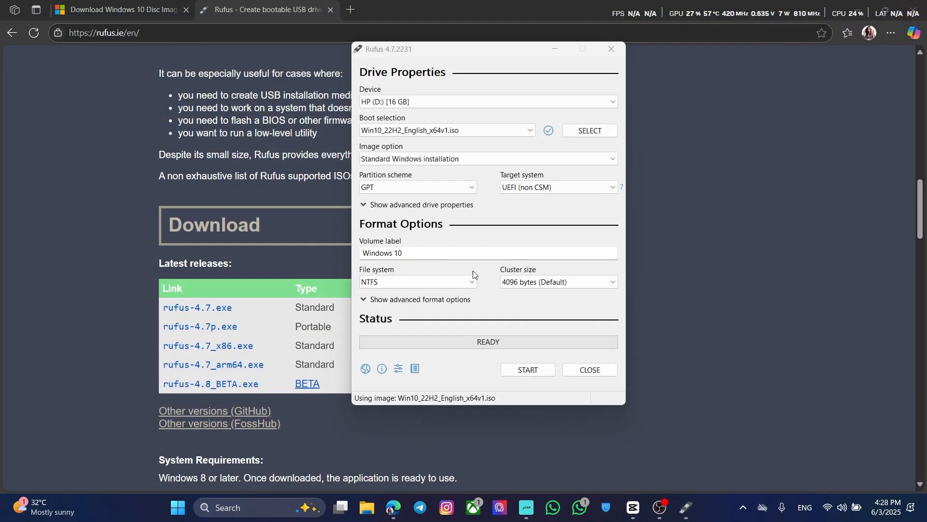
Step: Switch to File Explorer, open Computer Management for This PC and show Disk Management
key("super+e")
left_click(68, 380)
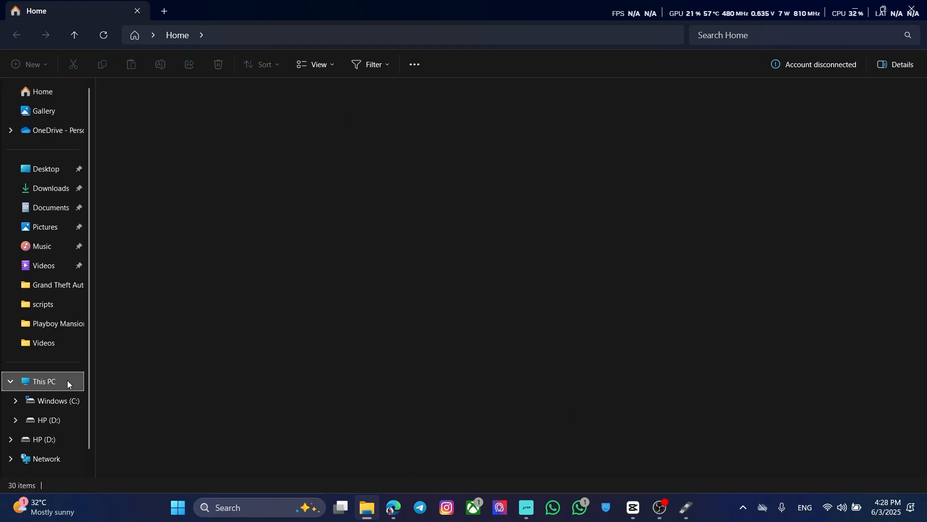
right_click(67, 380)
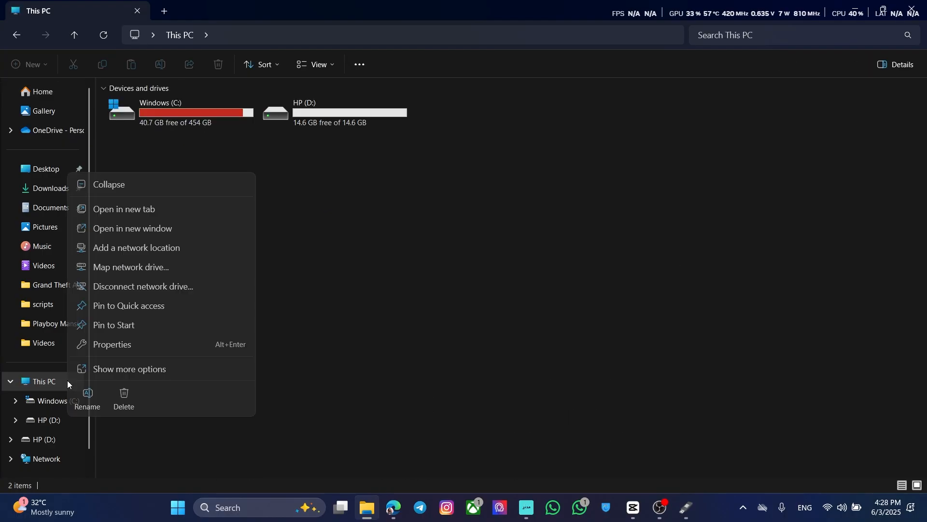
left_click(101, 368)
left_click(123, 222)
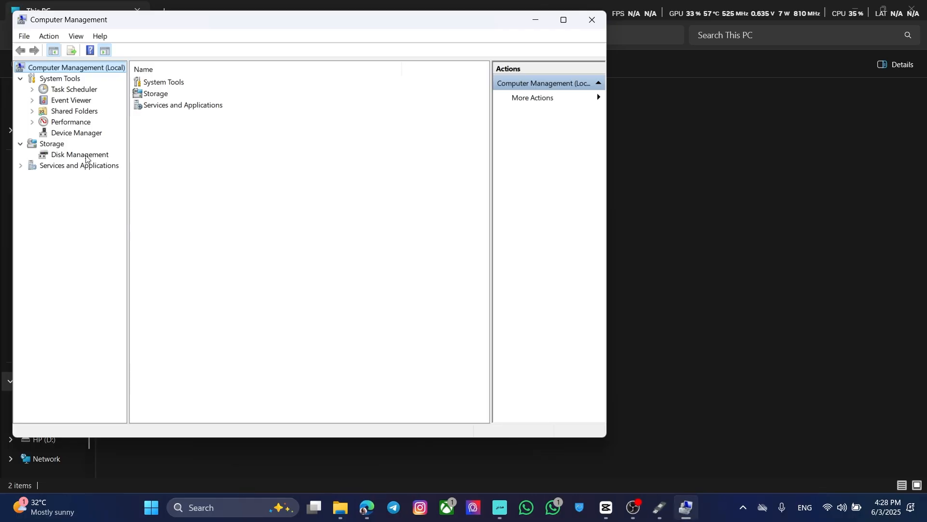
left_click(85, 156)
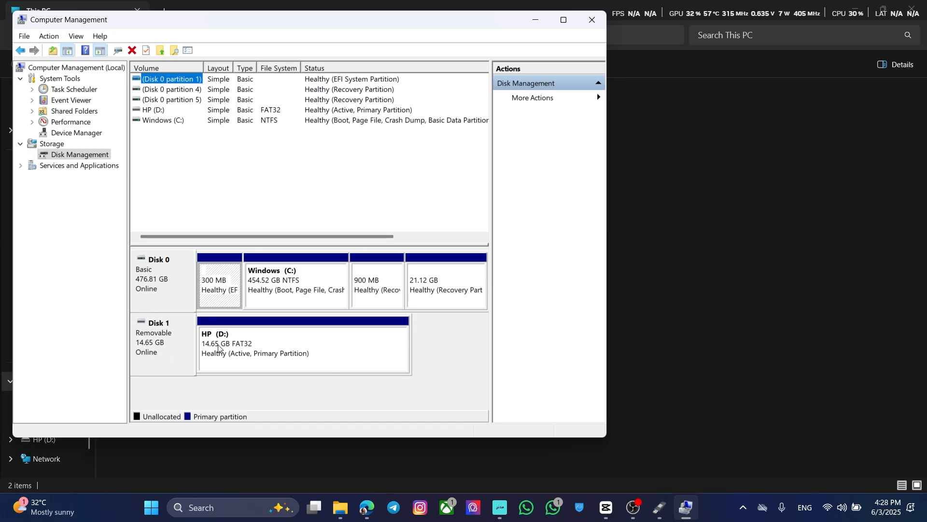
Step: Check Disk 0's partition style in its volume properties, and close Computer Management and File Explorer
right_click(162, 282)
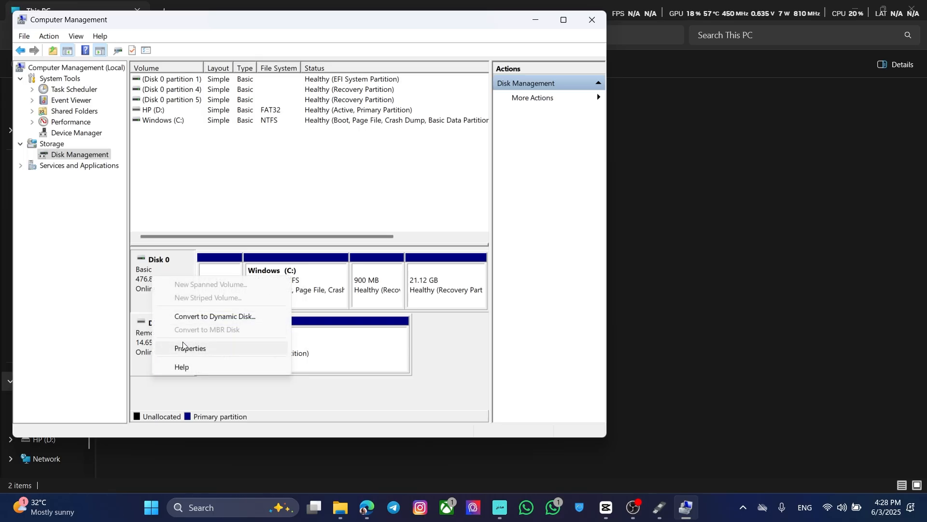
left_click(200, 351)
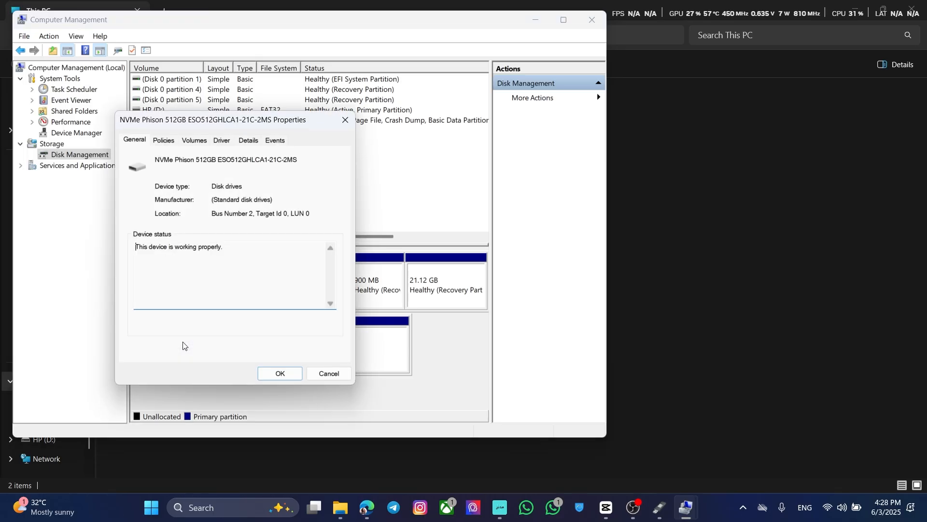
left_click(203, 141)
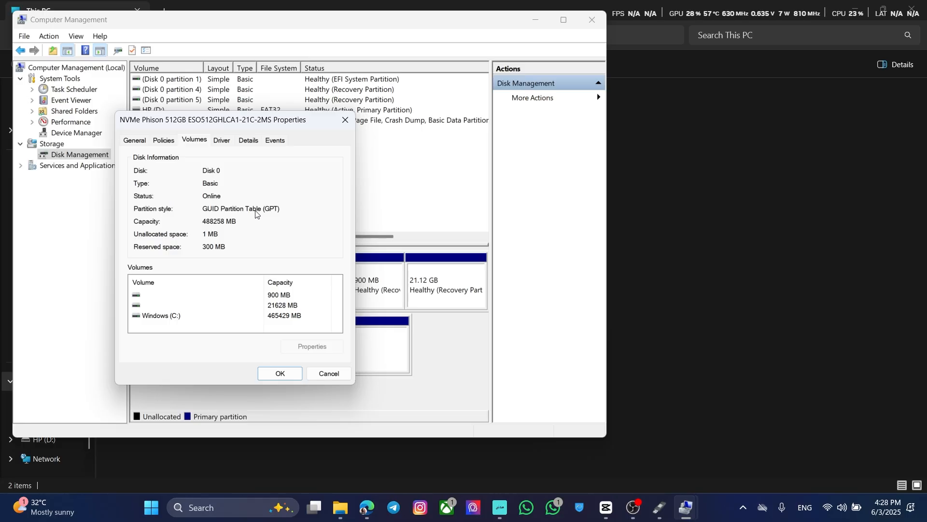
left_click(281, 373)
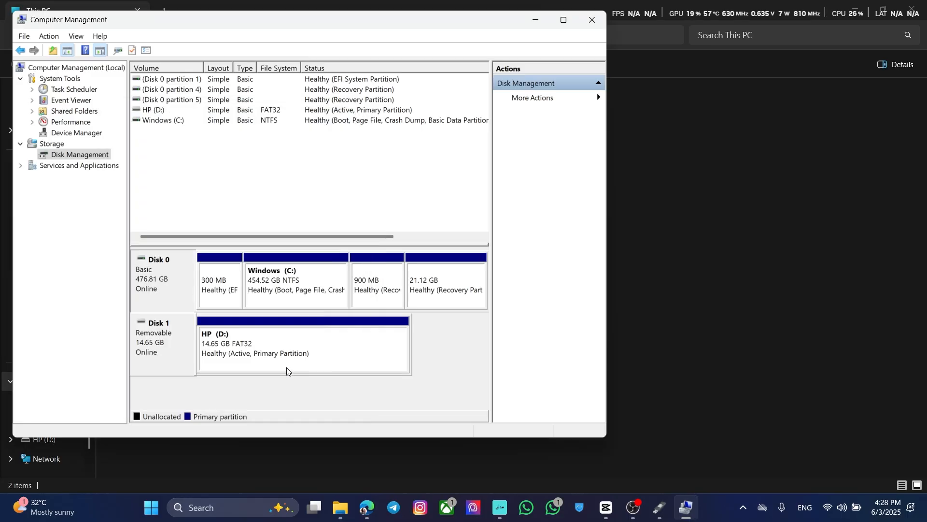
left_click(592, 19)
left_click(912, 9)
Step: Choose GPT as the partition scheme for the USB drive
left_click(471, 188)
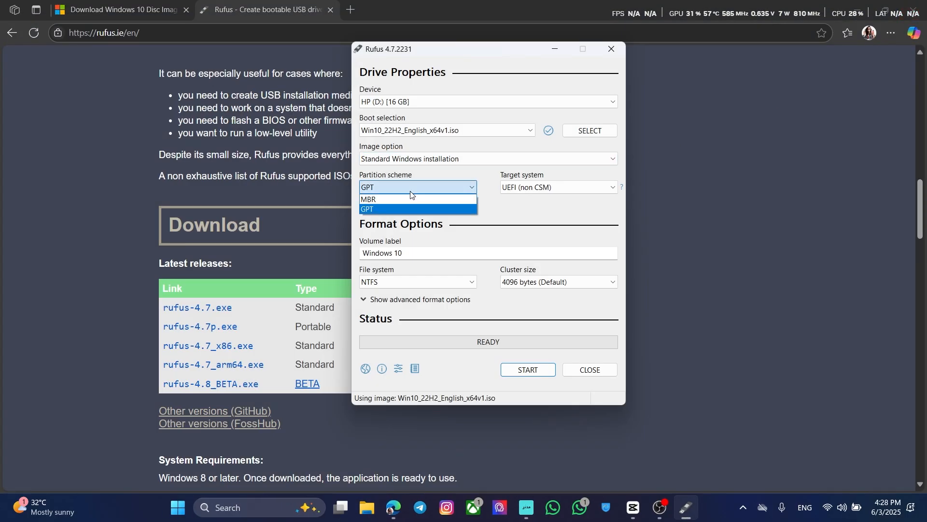
left_click(434, 211)
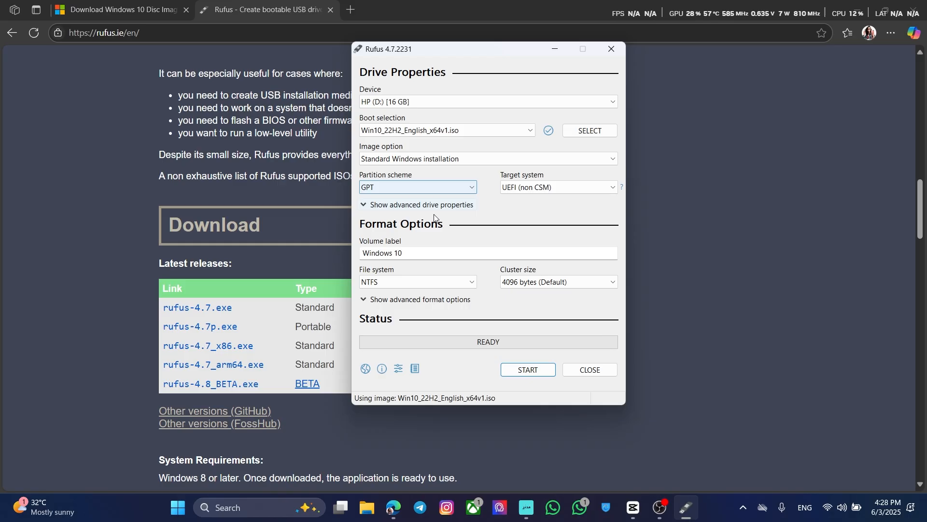
left_click(529, 370)
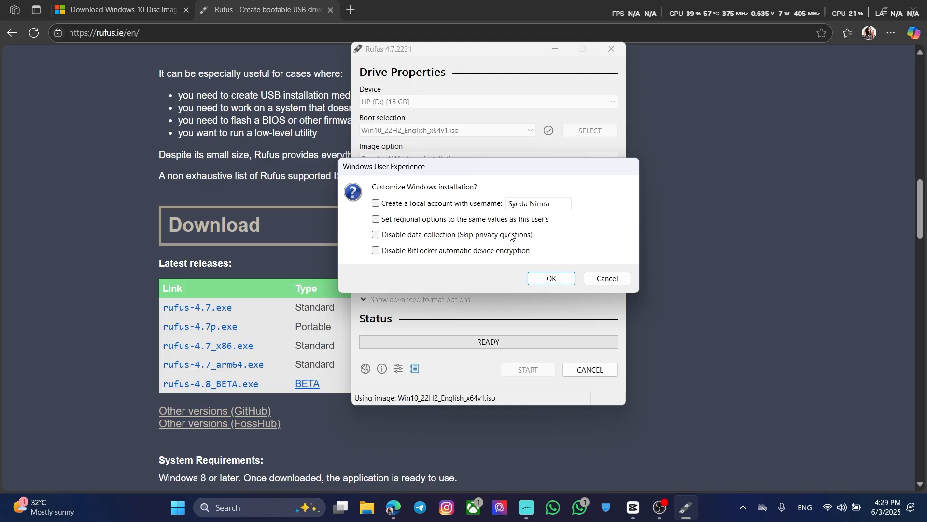
left_click(552, 203)
key("BackSpace")
key("BackSpace")
key("BackSpace")
key("BackSpace")
key("BackSpace")
key("BackSpace")
key("BackSpace")
key("BackSpace")
key("BackSpace")
key("BackSpace")
key("BackSpace")
left_click(517, 235)
left_click(378, 205)
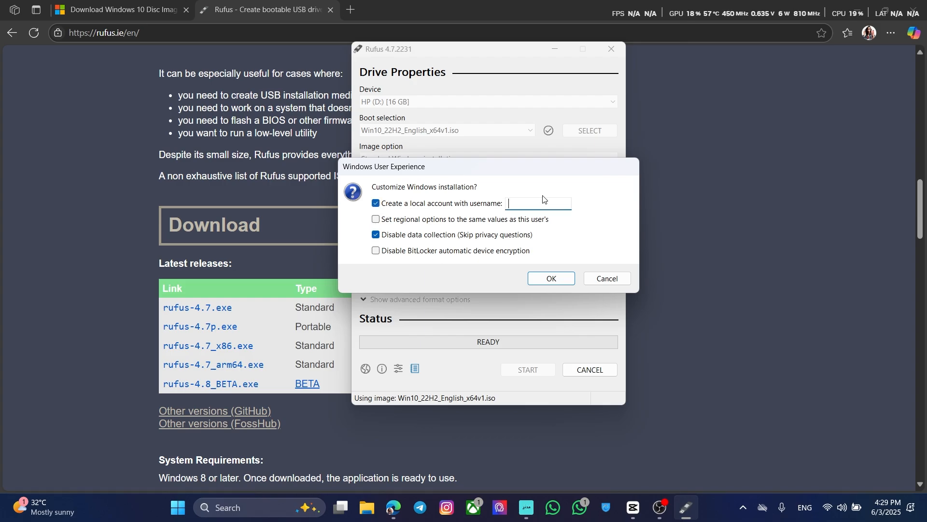
left_click(604, 278)
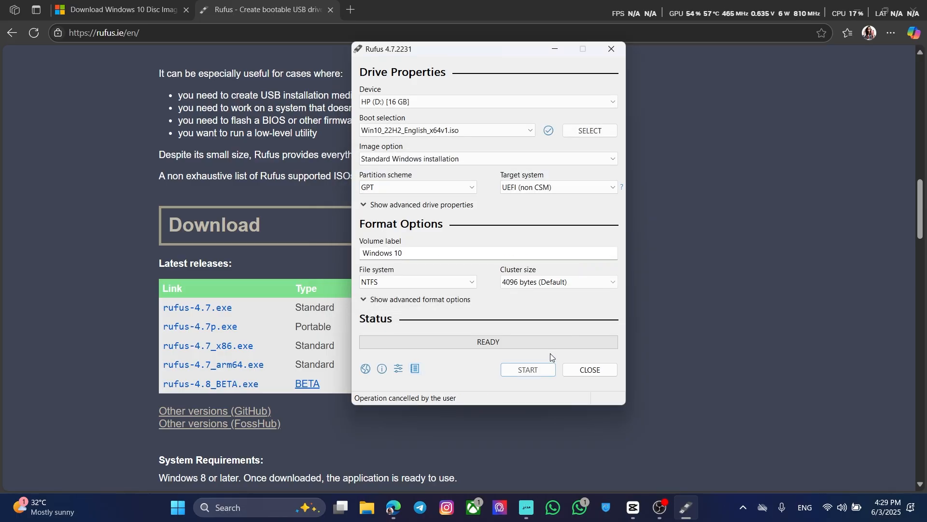
Step: Start the USB creation, replace the local account username with the new user's name and enable creating that account
left_click(536, 369)
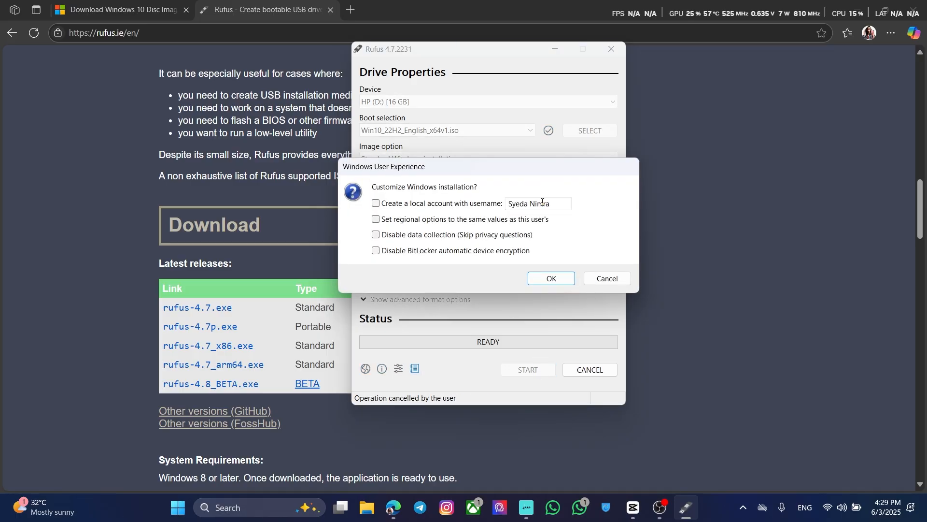
left_click(557, 203)
key("BackSpace")
key("BackSpace")
key("BackSpace")
key("BackSpace")
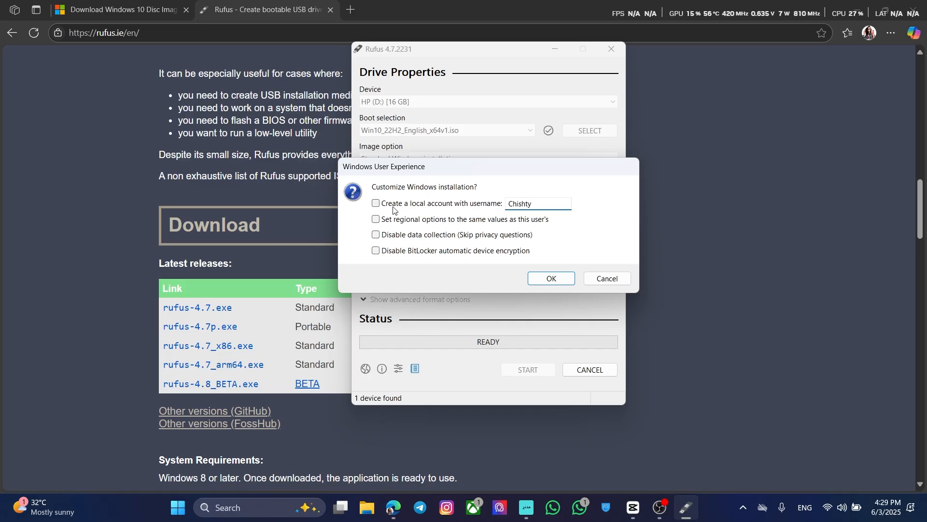
left_click(376, 204)
Step: Confirm the Windows customization, accept the revoked UEFI bootloader notice and approve erasing HP (D:) to write the bootable drive
left_click(535, 279)
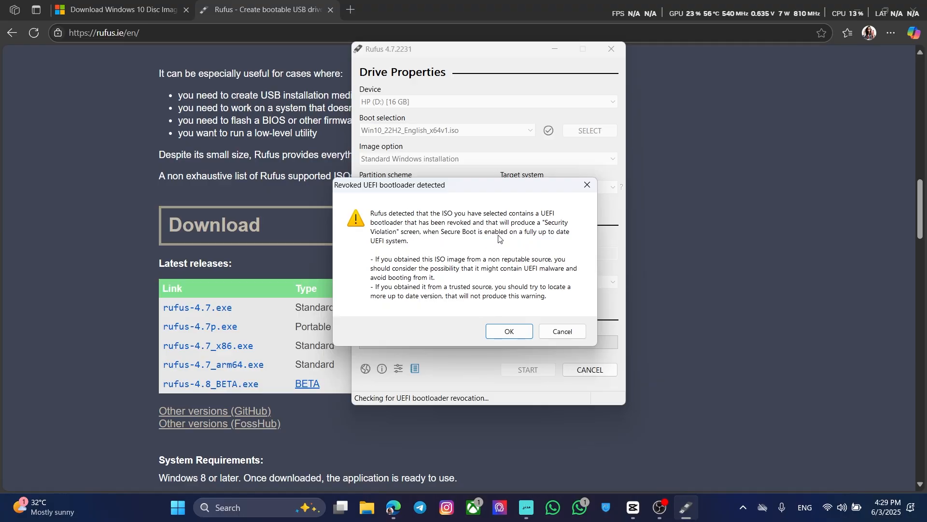
left_click(510, 330)
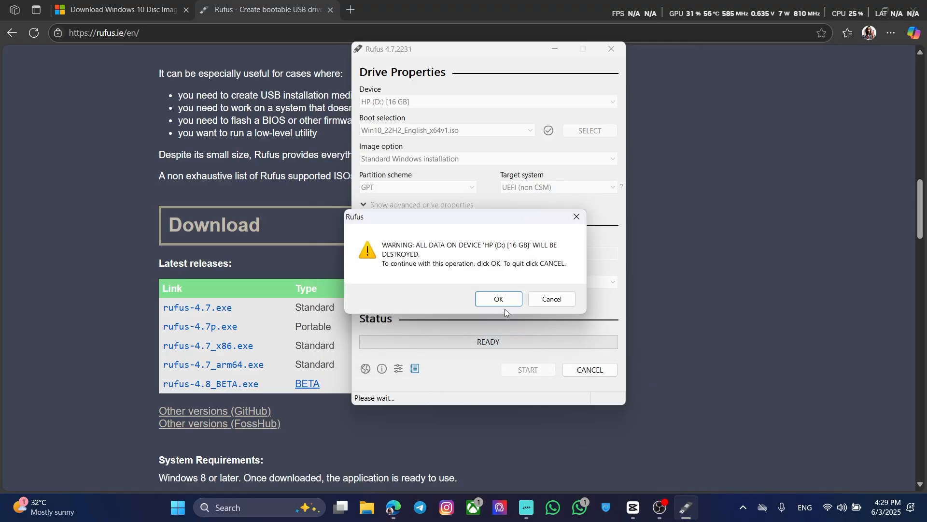
left_click(491, 295)
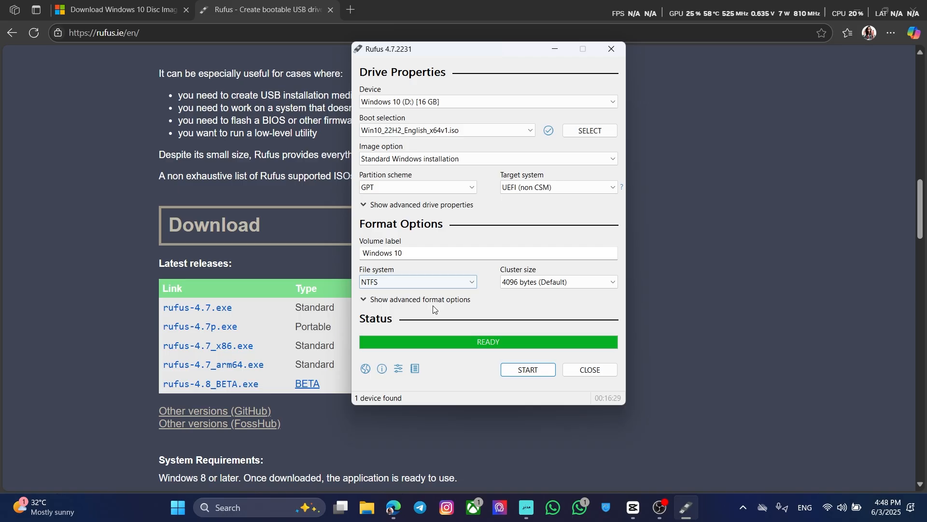
Step: Close Rufus and inspect the setup files on the Windows 10 (D:) USB drive in File Explorer
left_click(572, 369)
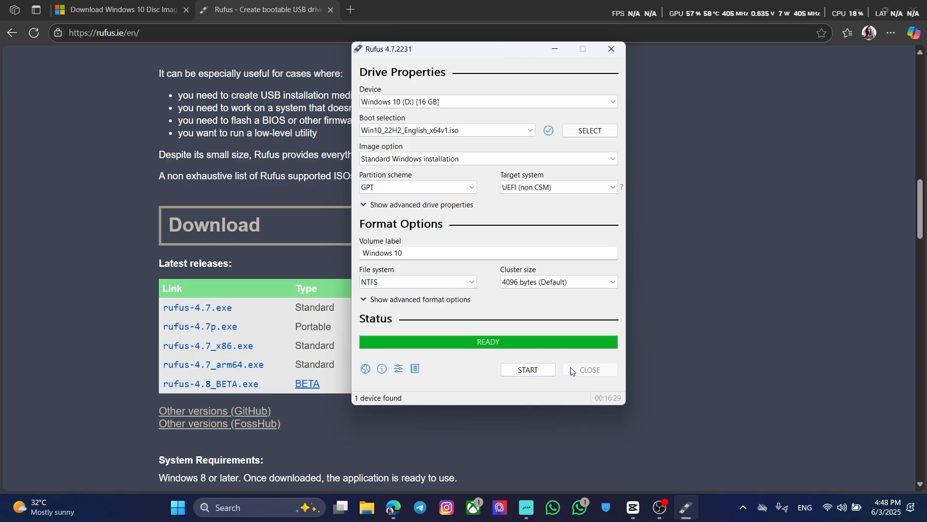
key("super+e")
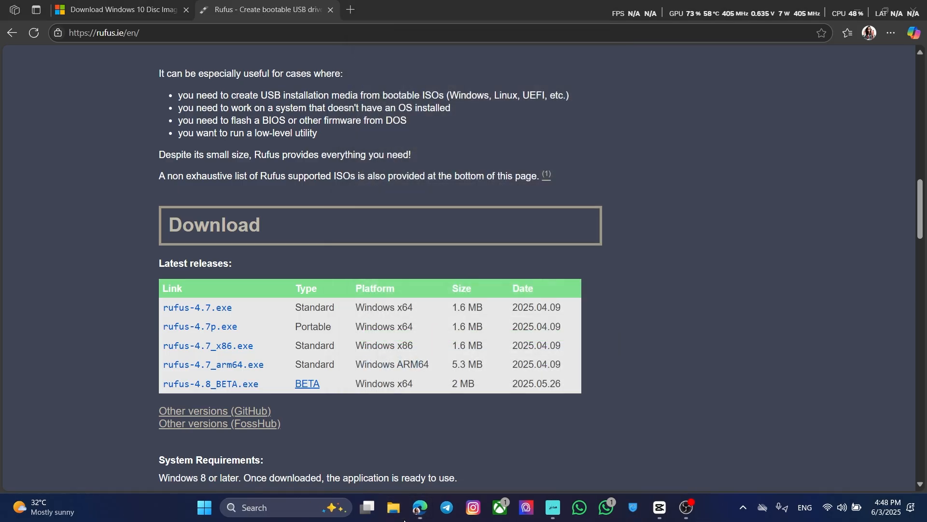
left_click(47, 382)
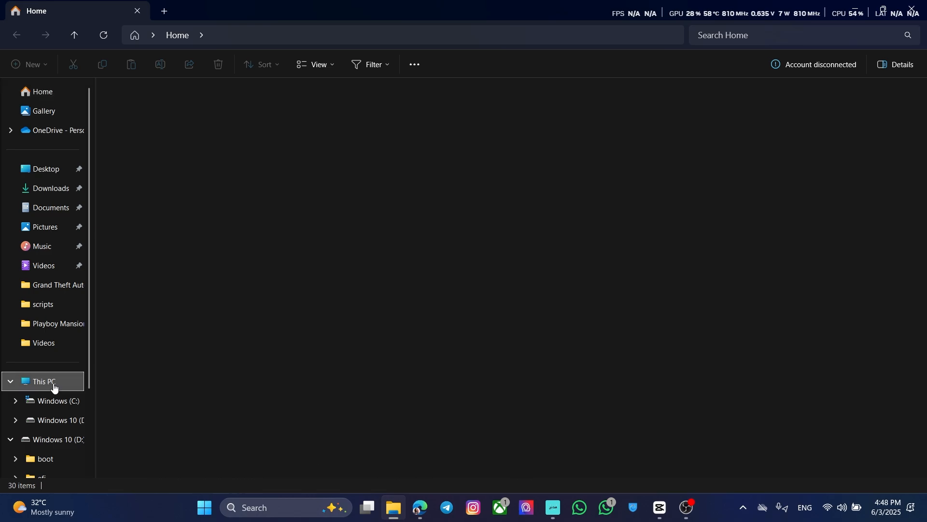
double_click(371, 118)
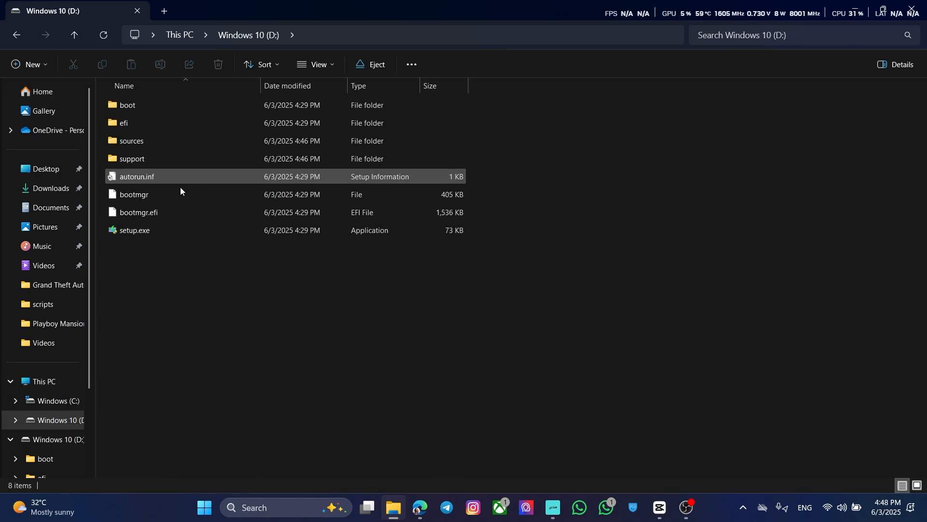
key("alt+Left")
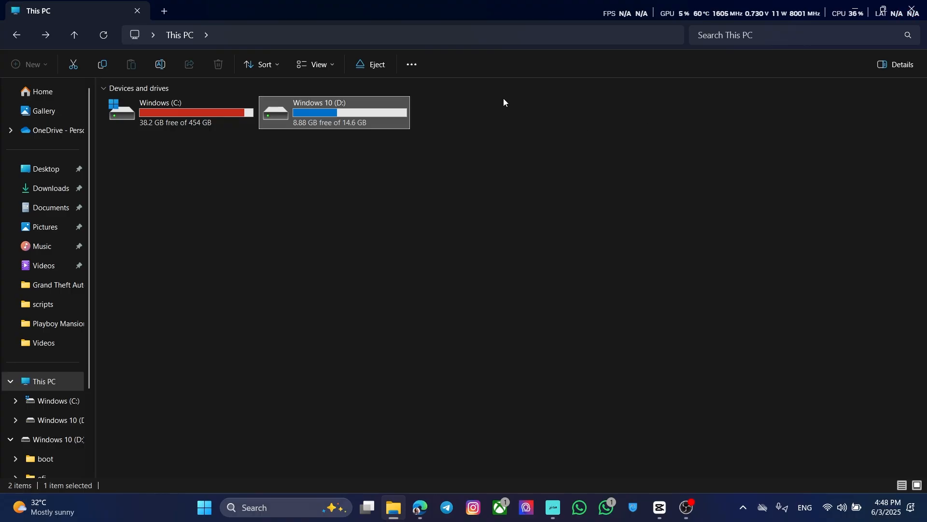
double_click(367, 113)
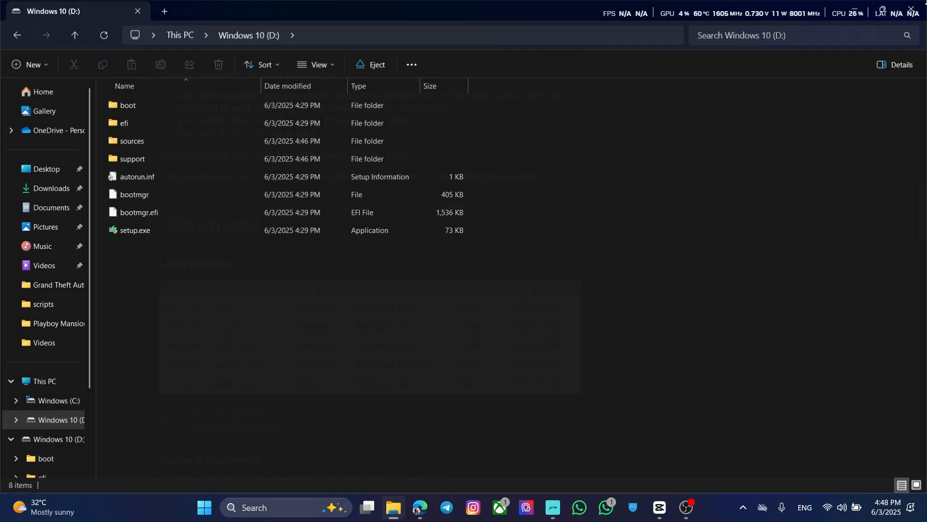
key("alt+Tab")
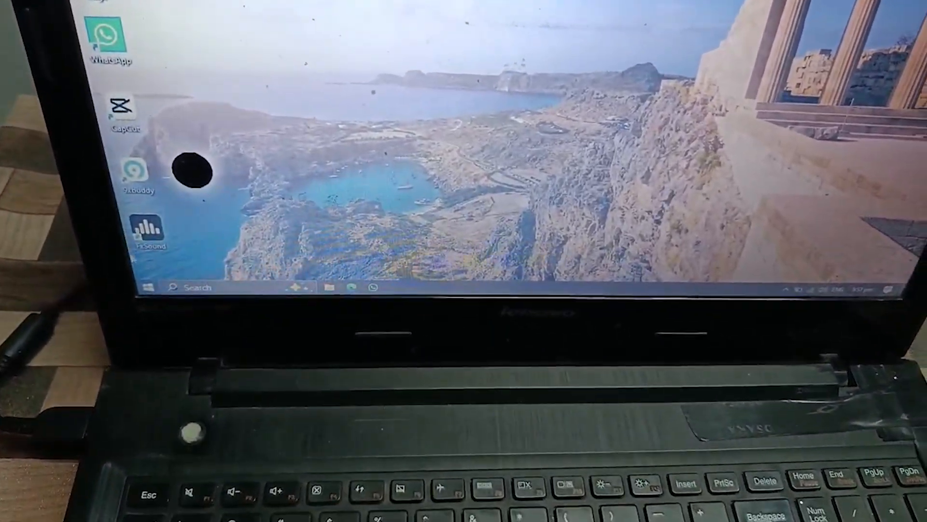
Step: Restart the Lenovo laptop into the Windows recovery options and choose to boot from a device, selecting the USB device
key("super")
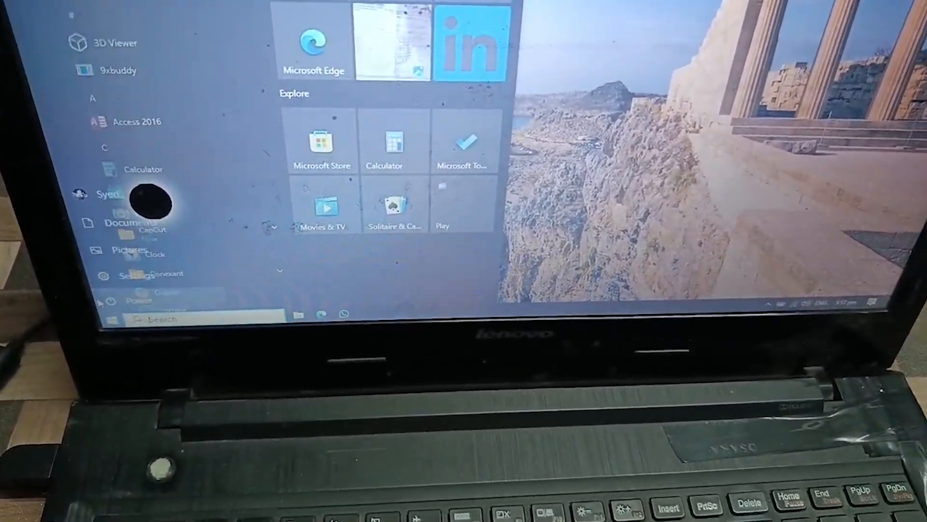
mouse_move(132, 297)
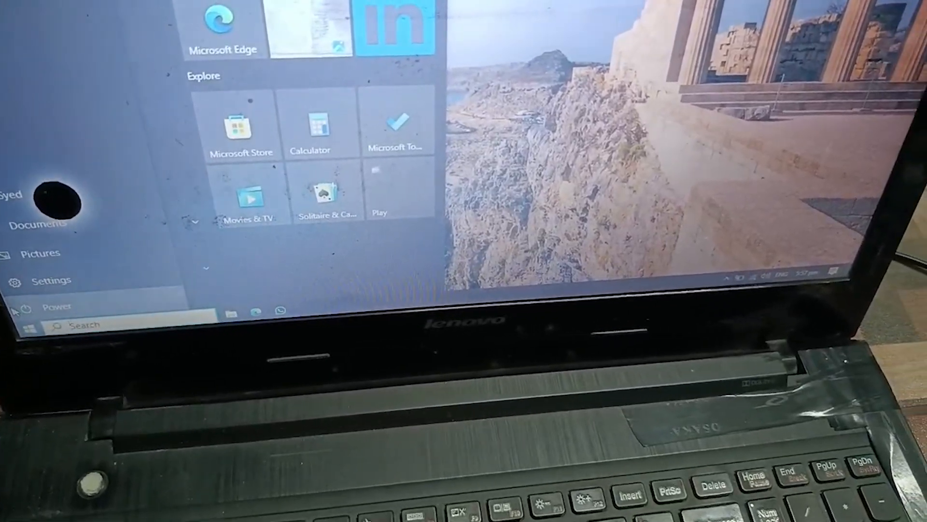
left_click(70, 312)
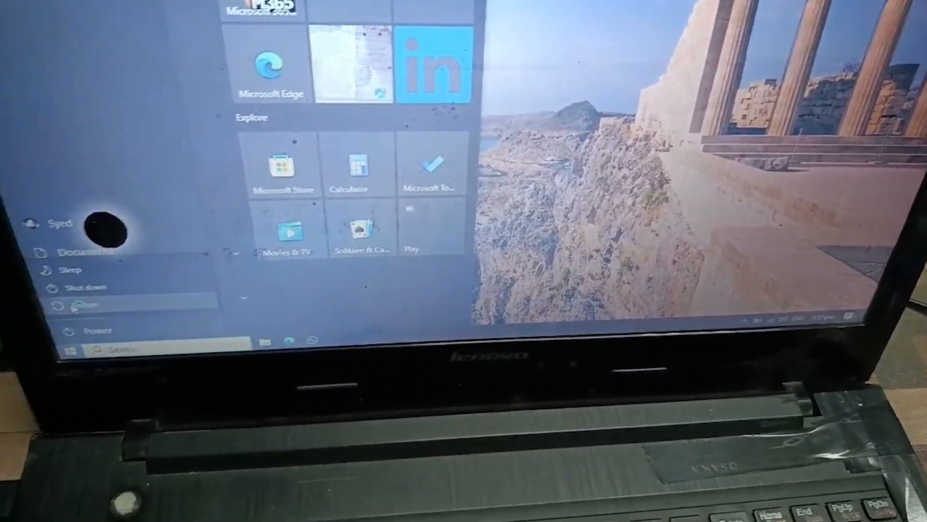
left_click(55, 280)
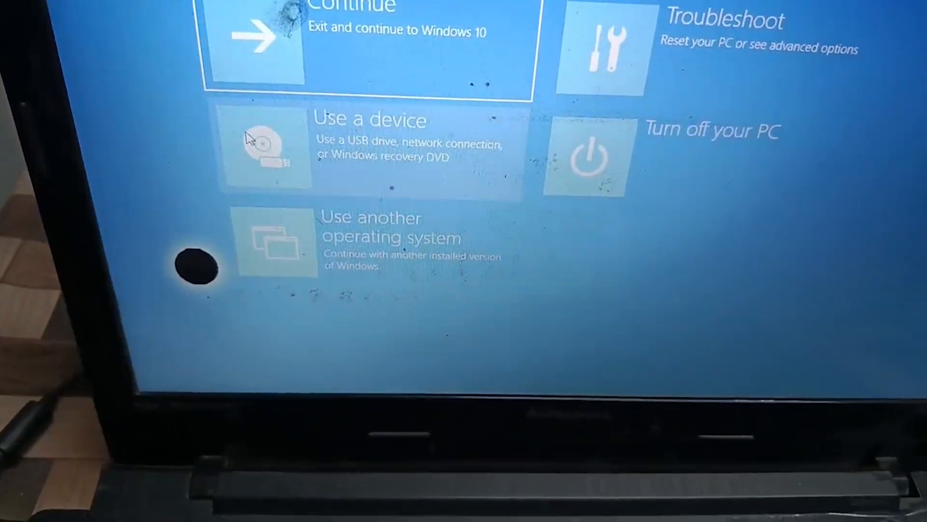
left_click(273, 155)
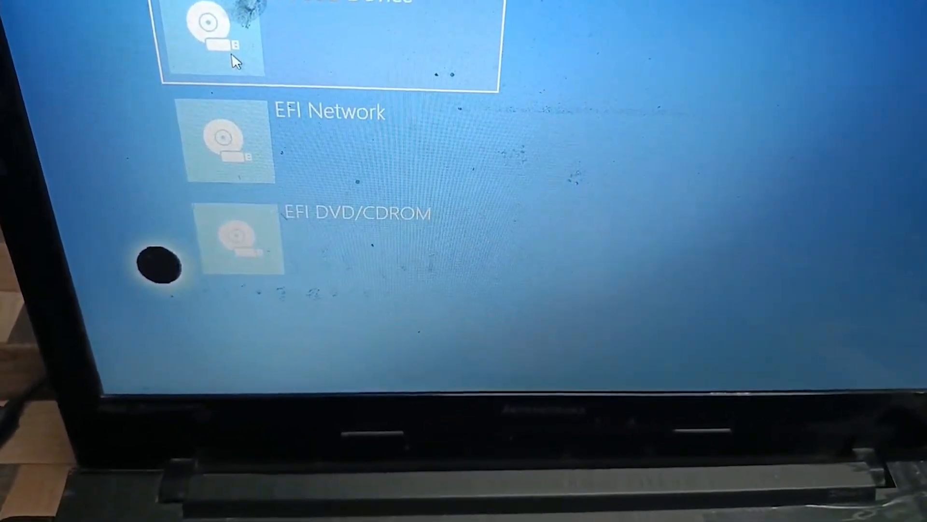
left_click(226, 62)
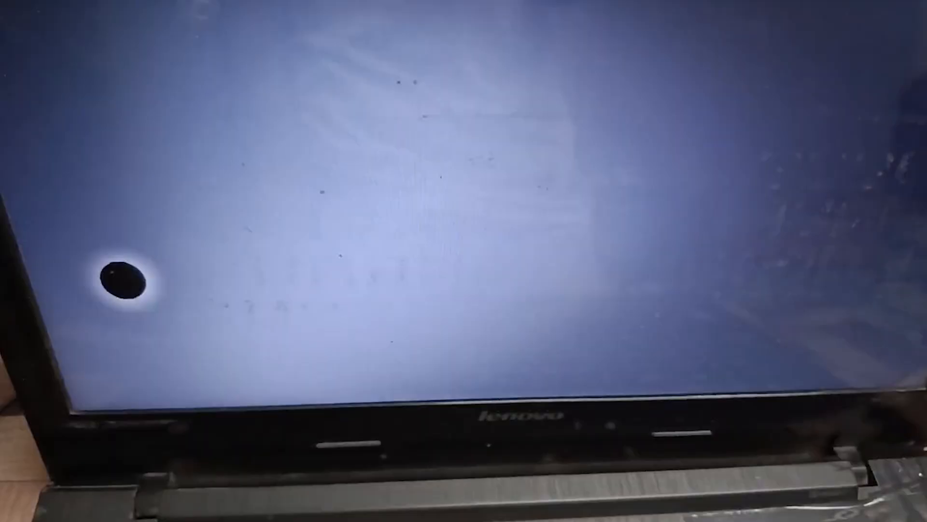